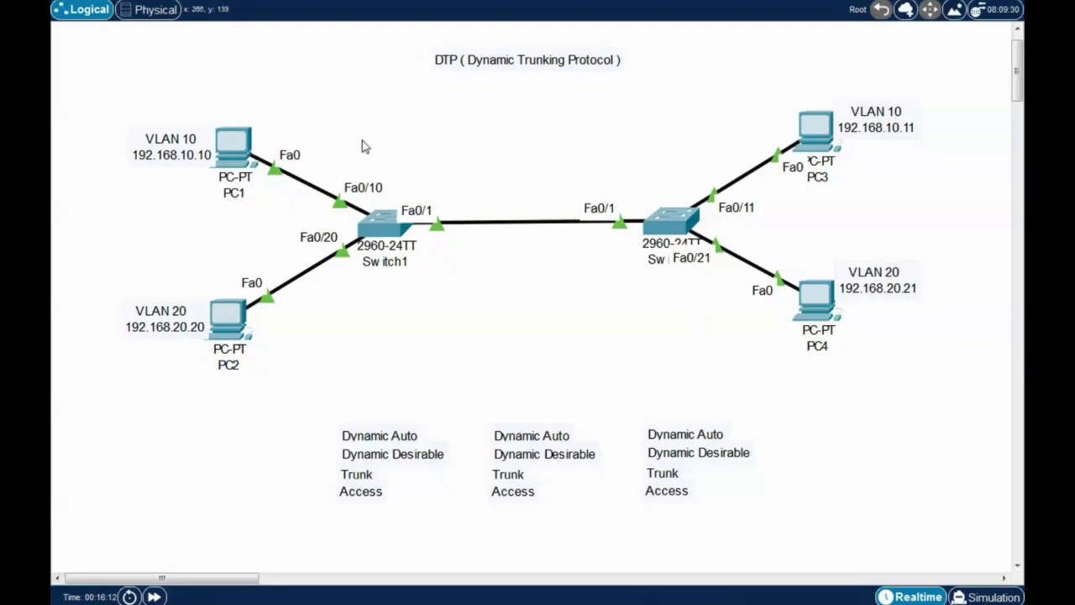
{"action": "left_click_drag", "start_coordinate": [123, 83], "coordinate": [963, 409]}
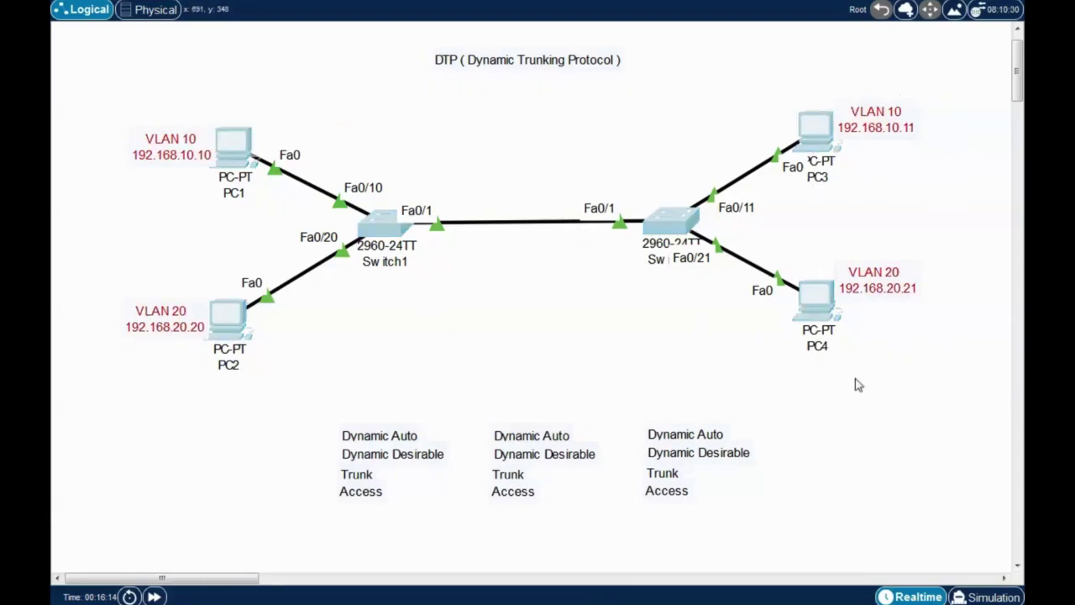
{"action": "left_click", "coordinate": [611, 322]}
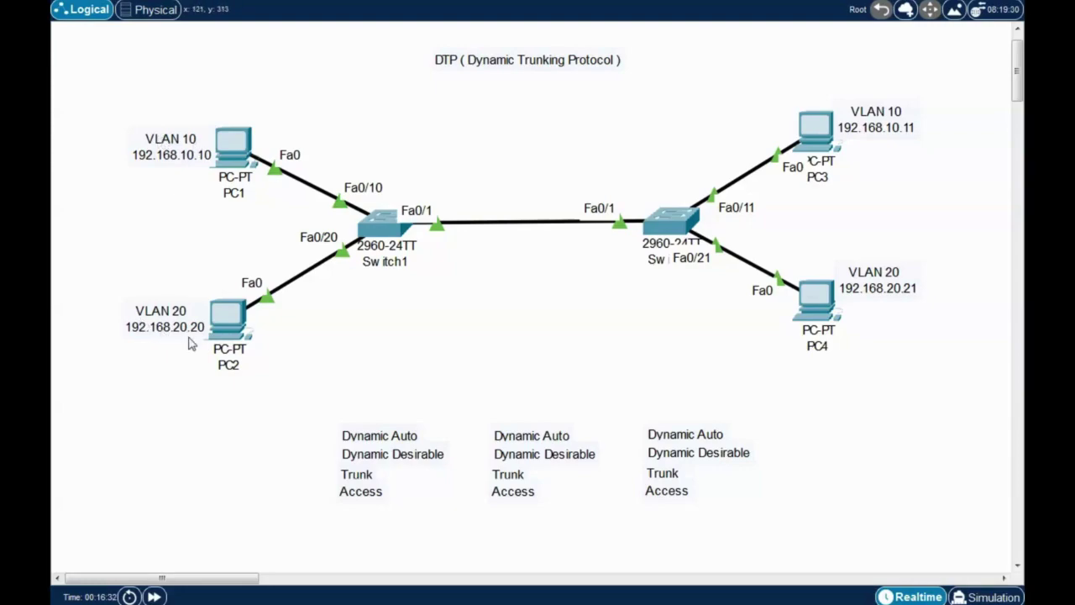
{"action": "left_click_drag", "start_coordinate": [921, 400], "coordinate": [761, 47]}
{"action": "left_click_drag", "start_coordinate": [907, 390], "coordinate": [809, 238]}
Place a Dynamic Auto label under Switch1 and another under the opposite switch, with the Access label beneath the link between them.
{"action": "left_click_drag", "start_coordinate": [377, 443], "coordinate": [385, 287]}
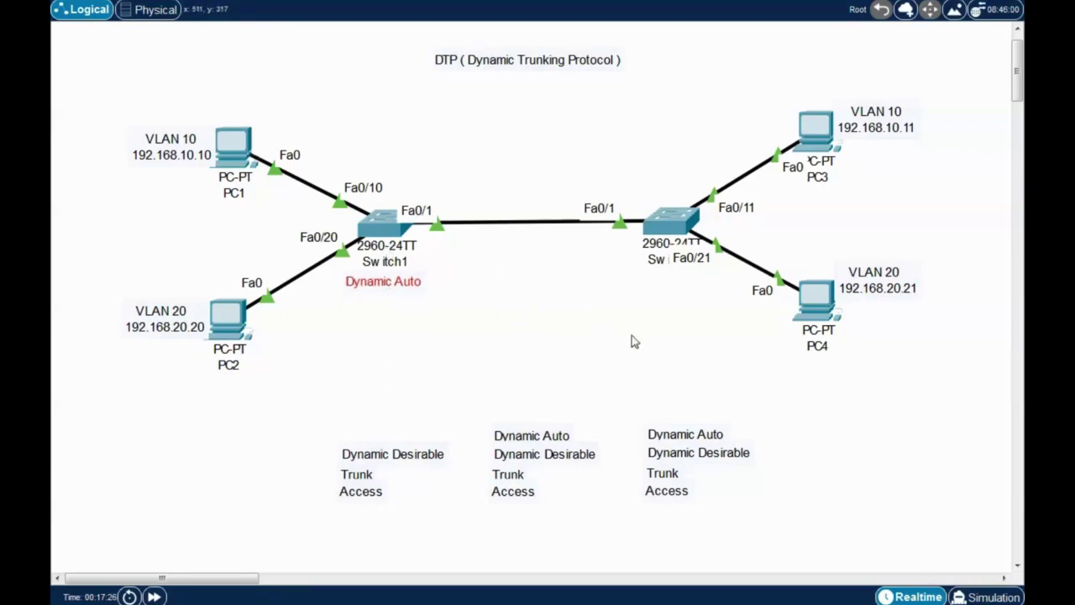
{"action": "left_click_drag", "start_coordinate": [694, 432], "coordinate": [689, 285]}
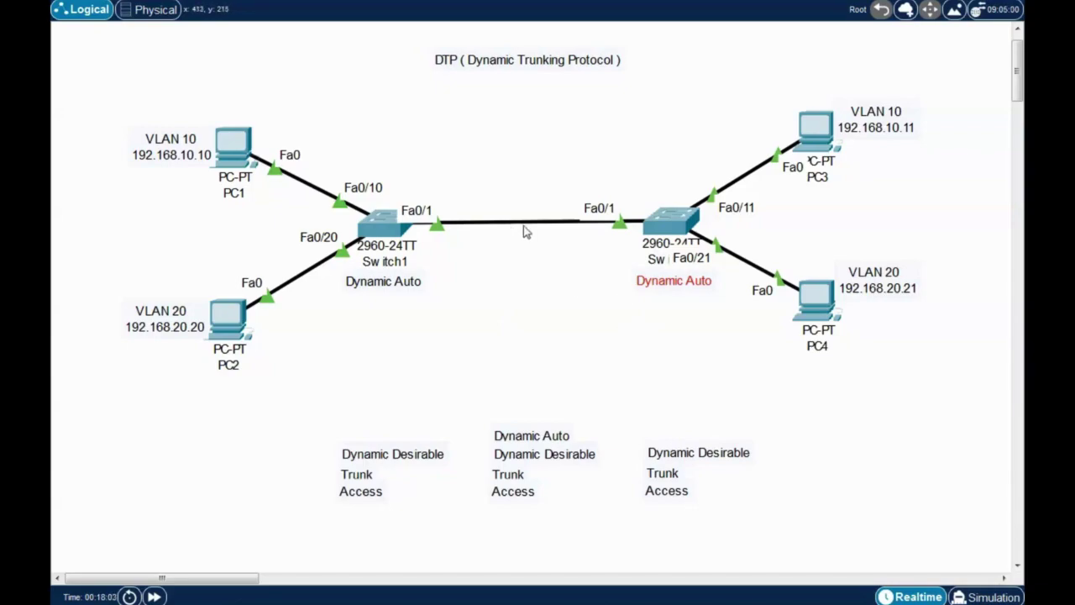
{"action": "left_click_drag", "start_coordinate": [510, 494], "coordinate": [523, 245]}
{"action": "left_click", "coordinate": [545, 309]}
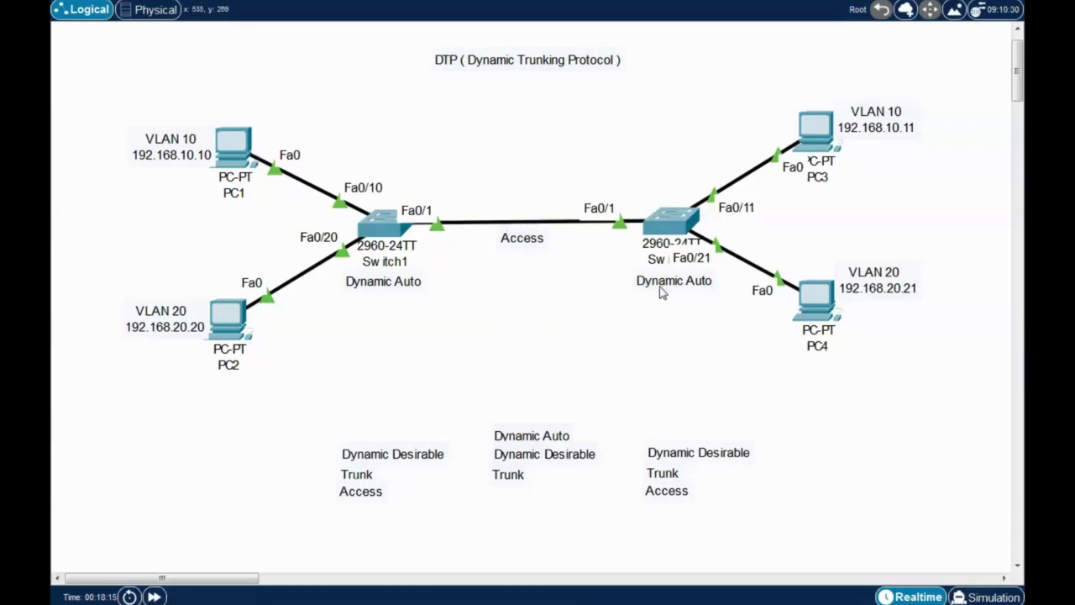
Replace the PC3-side switch's label with Dynamic Desirable and the inter-switch link's label with Trunk, returning the old labels to their lists.
{"action": "left_click_drag", "start_coordinate": [523, 245], "coordinate": [516, 501]}
{"action": "left_click_drag", "start_coordinate": [673, 284], "coordinate": [685, 437]}
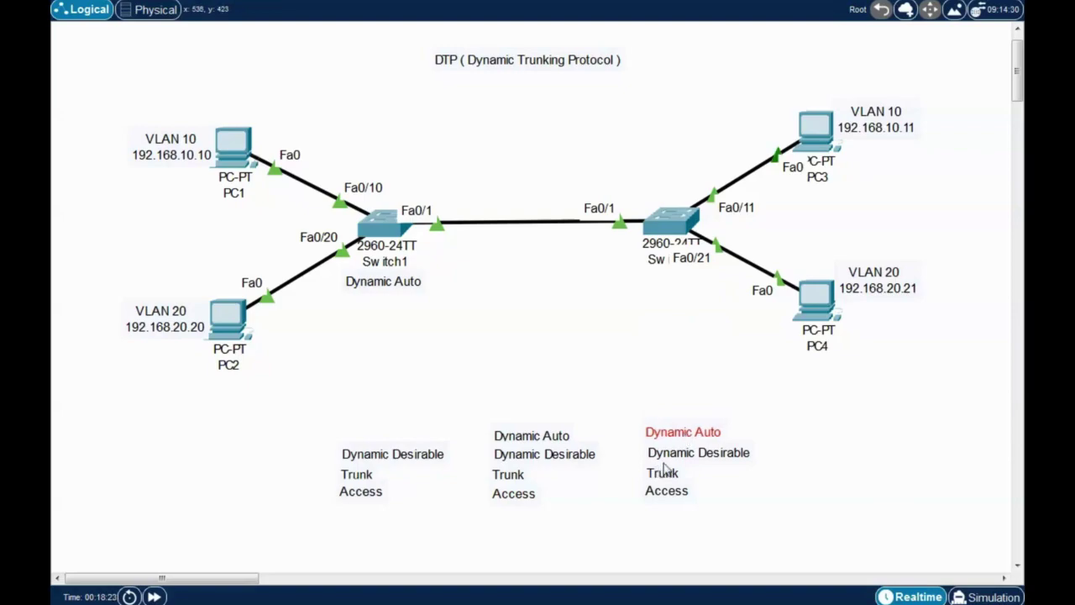
{"action": "left_click_drag", "start_coordinate": [684, 458], "coordinate": [669, 286]}
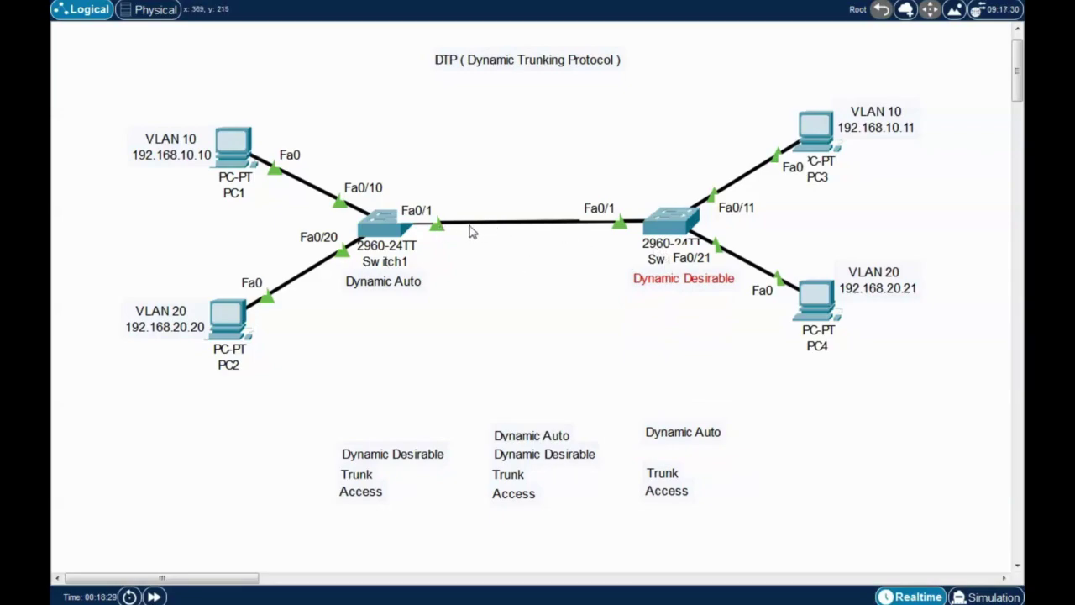
{"action": "left_click_drag", "start_coordinate": [517, 480], "coordinate": [534, 241]}
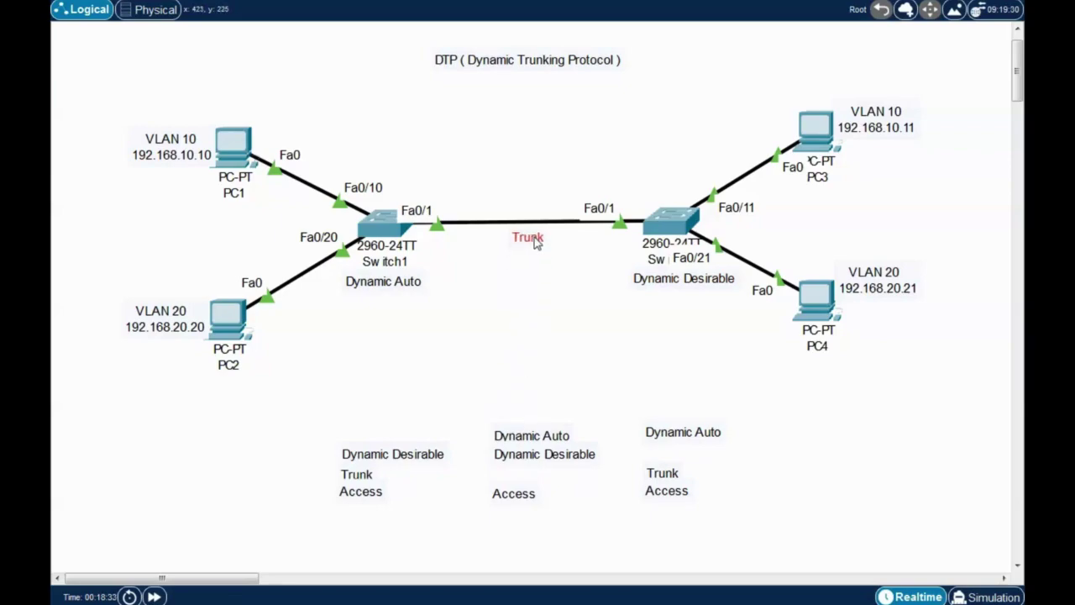
{"action": "left_click", "coordinate": [543, 358]}
{"action": "left_click_drag", "start_coordinate": [130, 50], "coordinate": [268, 423]}
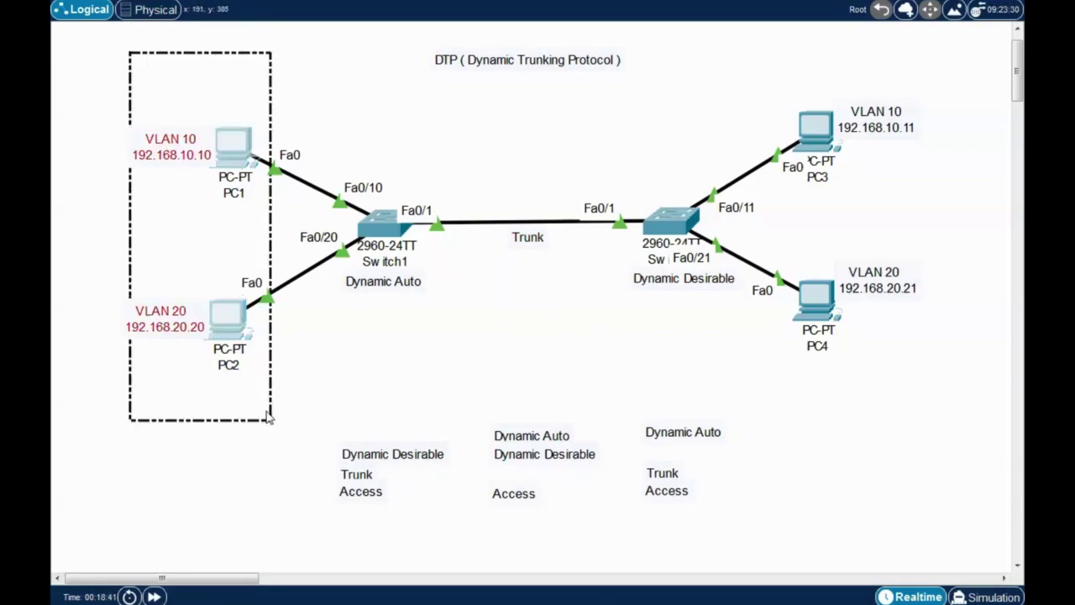
{"action": "left_click", "coordinate": [868, 410]}
{"action": "left_click_drag", "start_coordinate": [931, 448], "coordinate": [783, 81]}
{"action": "left_click", "coordinate": [701, 112]}
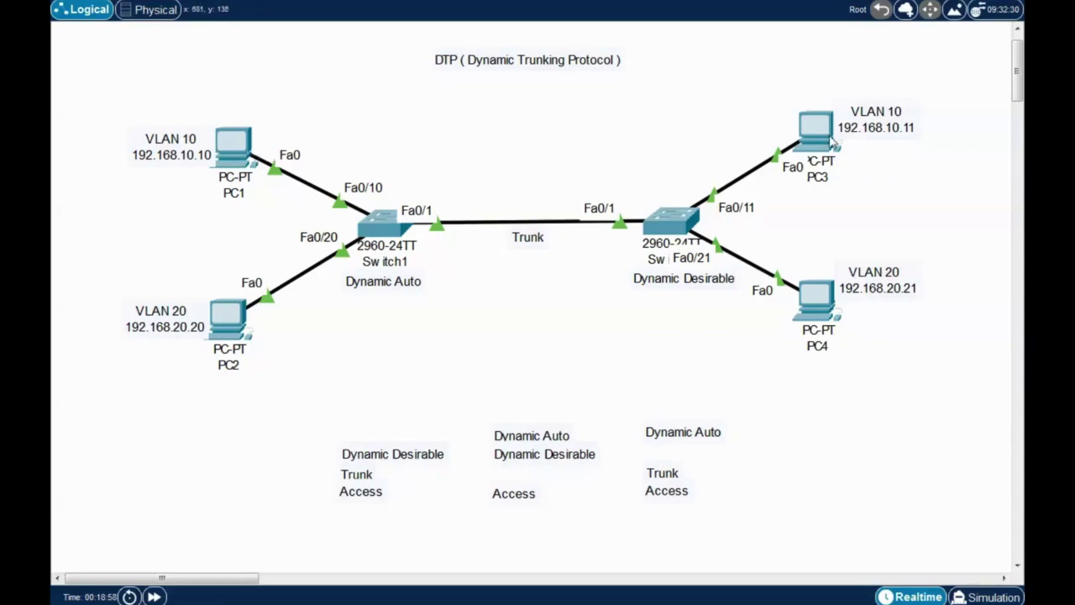
Open the command prompt on PC1 and stop the running continuous ping.
{"action": "left_click", "coordinate": [241, 158]}
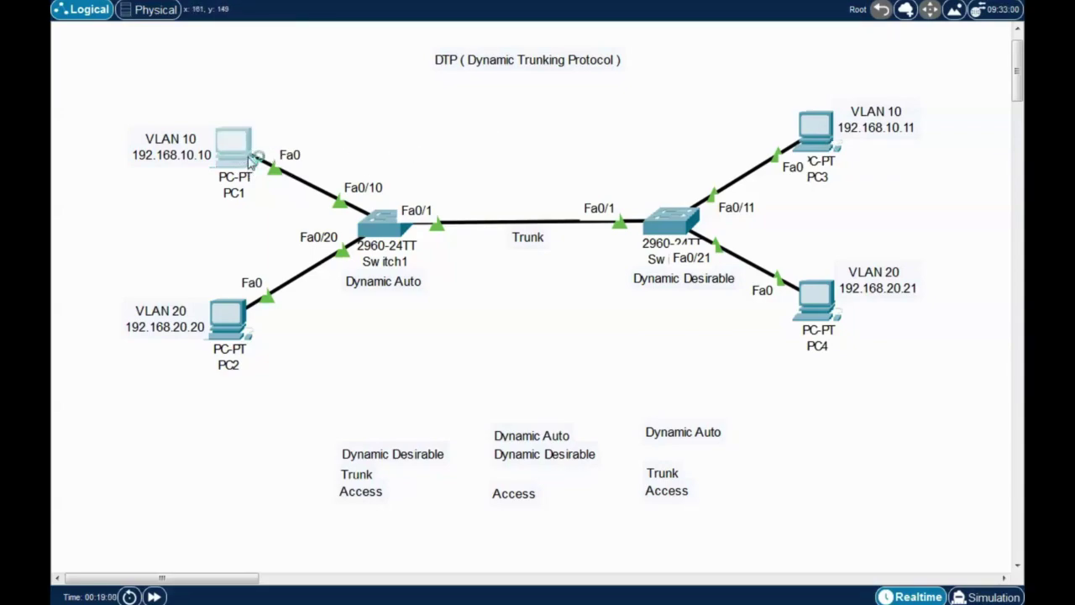
{"action": "left_click_drag", "start_coordinate": [555, 92], "coordinate": [400, 39]}
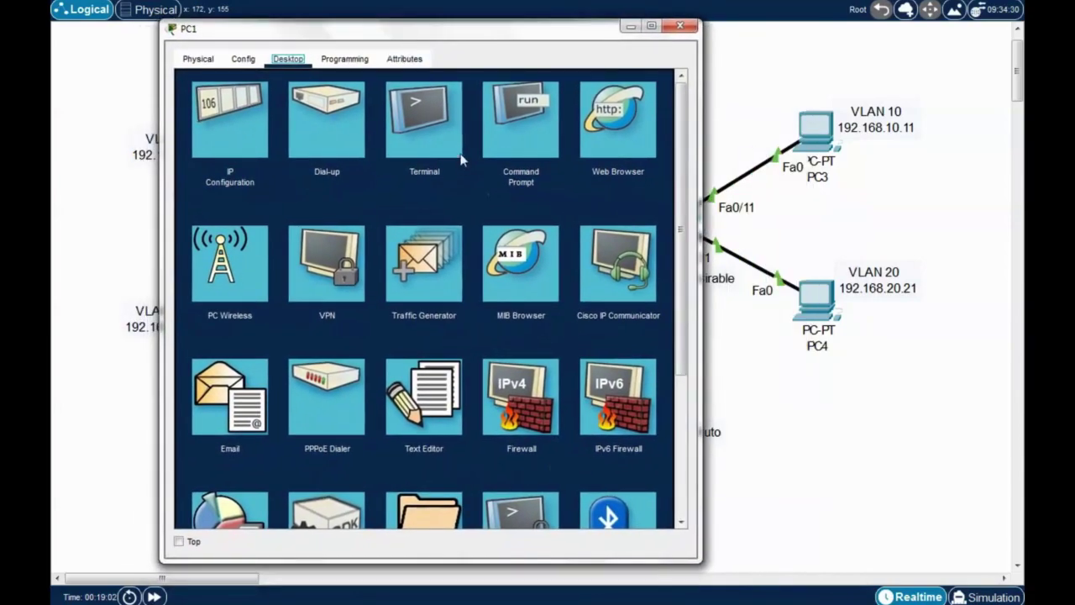
{"action": "left_click", "coordinate": [520, 126]}
{"action": "left_click_drag", "start_coordinate": [672, 336], "coordinate": [689, 533]}
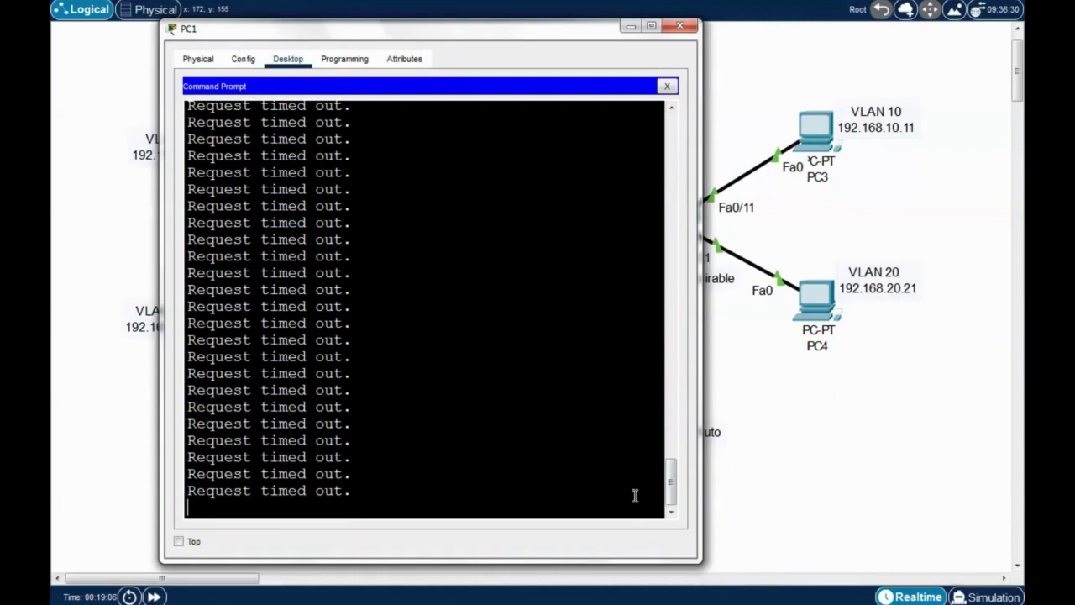
{"action": "key", "text": "ctrl+c"}
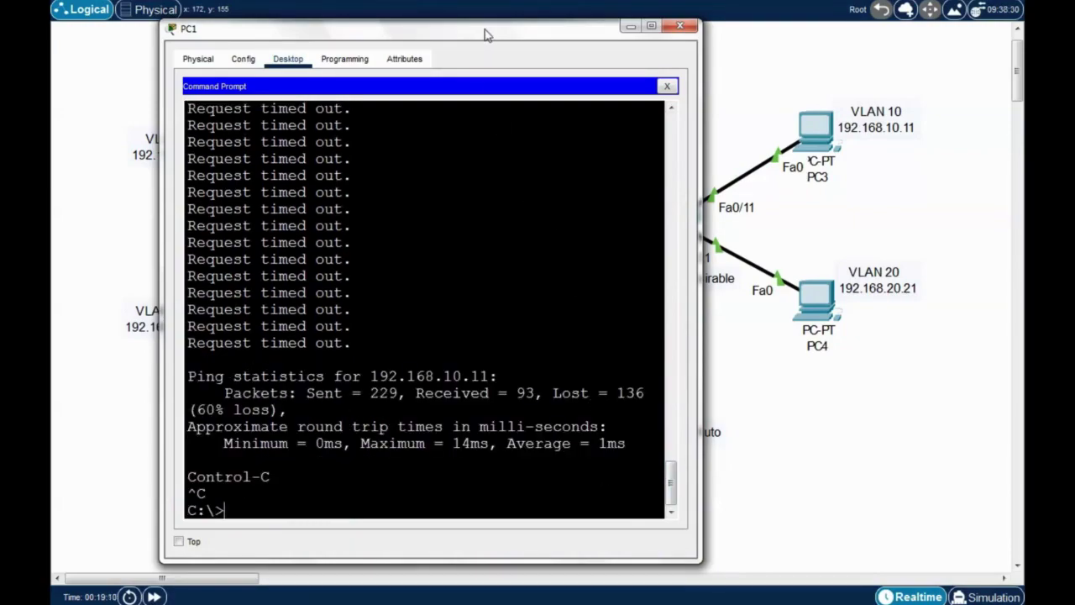
Ping 192.168.10.11 from PC1 to test connectivity to PC3, and close the PC1 window.
{"action": "left_click_drag", "start_coordinate": [487, 33], "coordinate": [493, 36]}
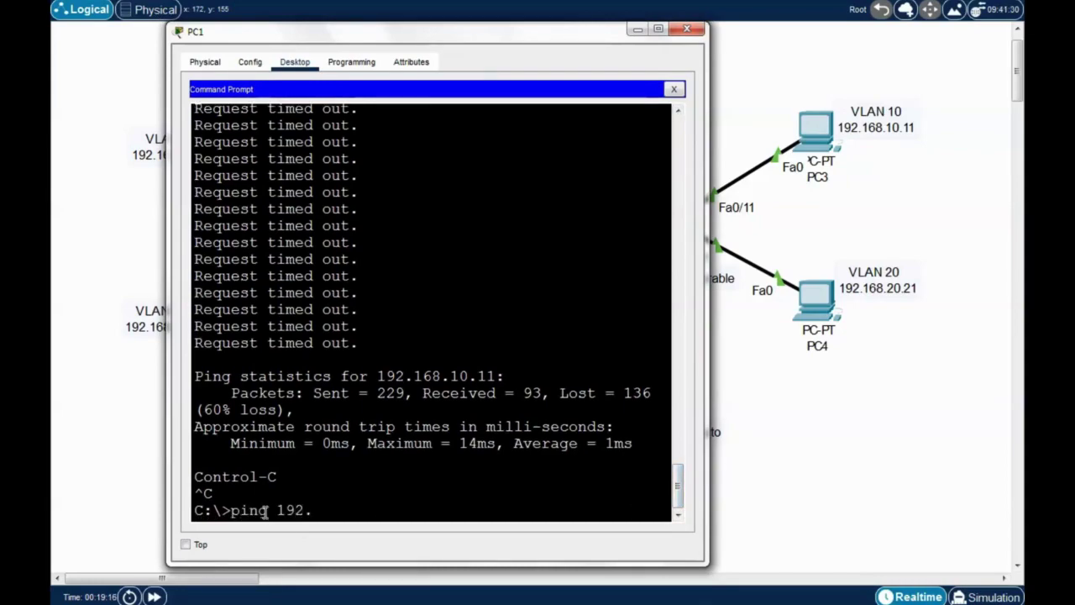
{"action": "type", "text": "68.10.1"}
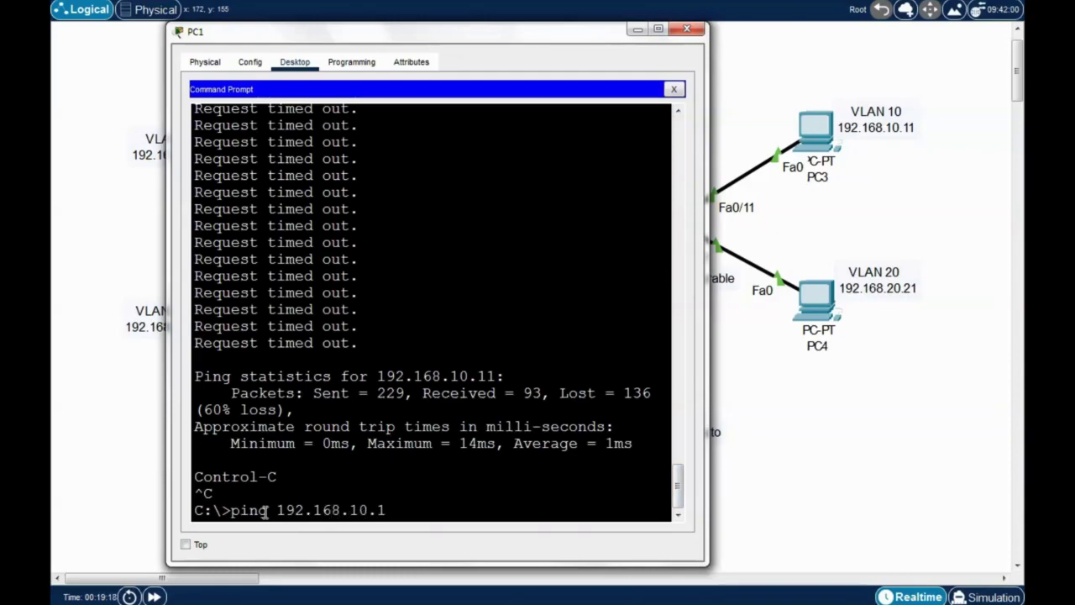
{"action": "type", "text": "1"}
{"action": "key", "text": "Return"}
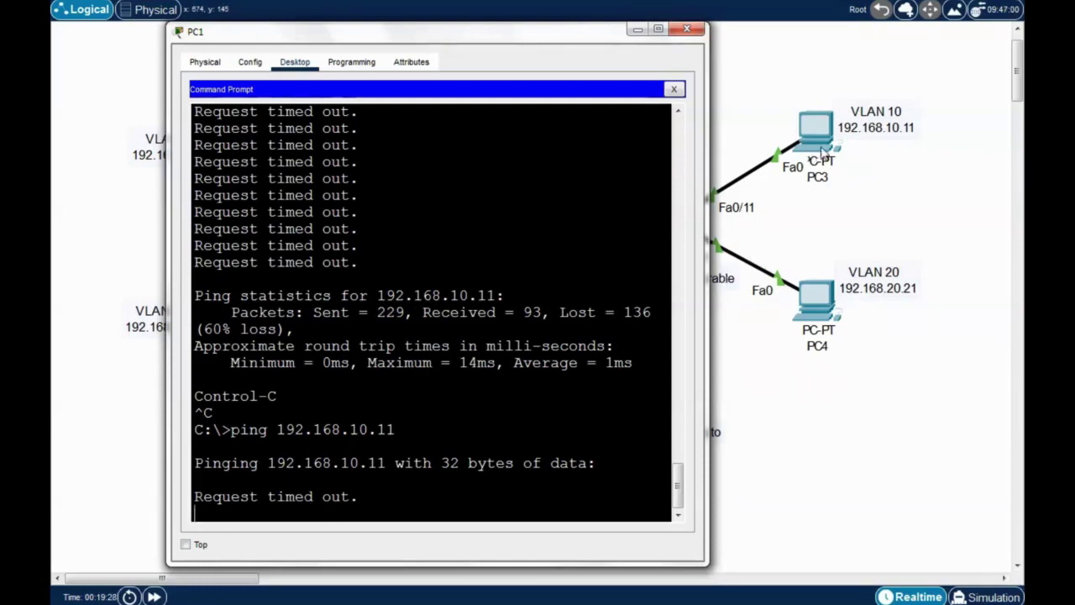
{"action": "left_click_drag", "start_coordinate": [582, 38], "coordinate": [586, 29]}
{"action": "left_click", "coordinate": [691, 21]}
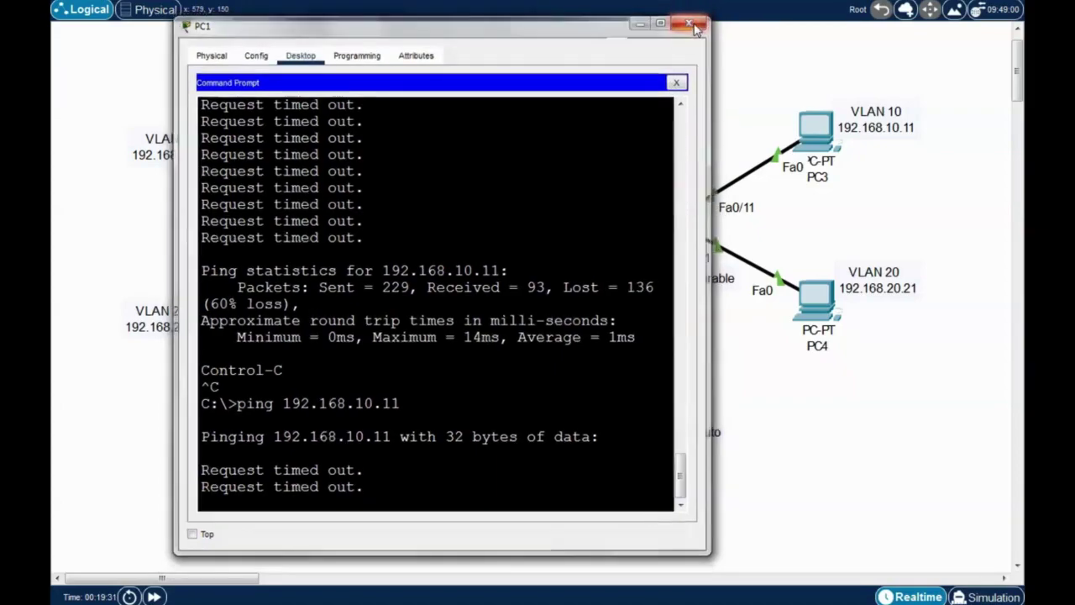
Return the Trunk label to the middle list and enter privileged mode in Switch1's CLI with enable.
{"action": "left_click_drag", "start_coordinate": [520, 243], "coordinate": [501, 480]}
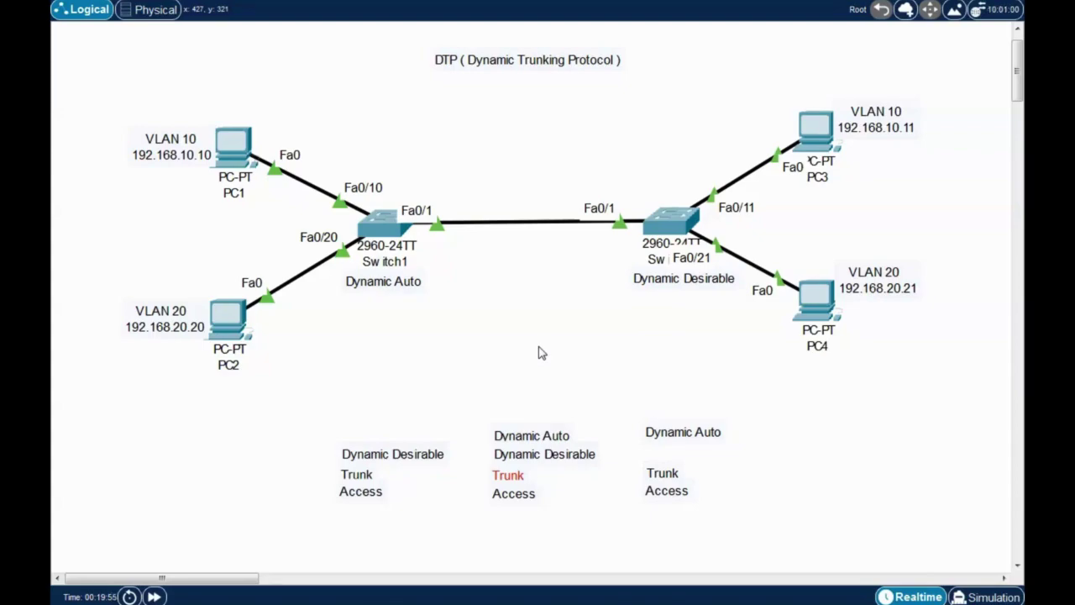
{"action": "left_click", "coordinate": [385, 233]}
{"action": "left_click_drag", "start_coordinate": [670, 90], "coordinate": [604, 40]}
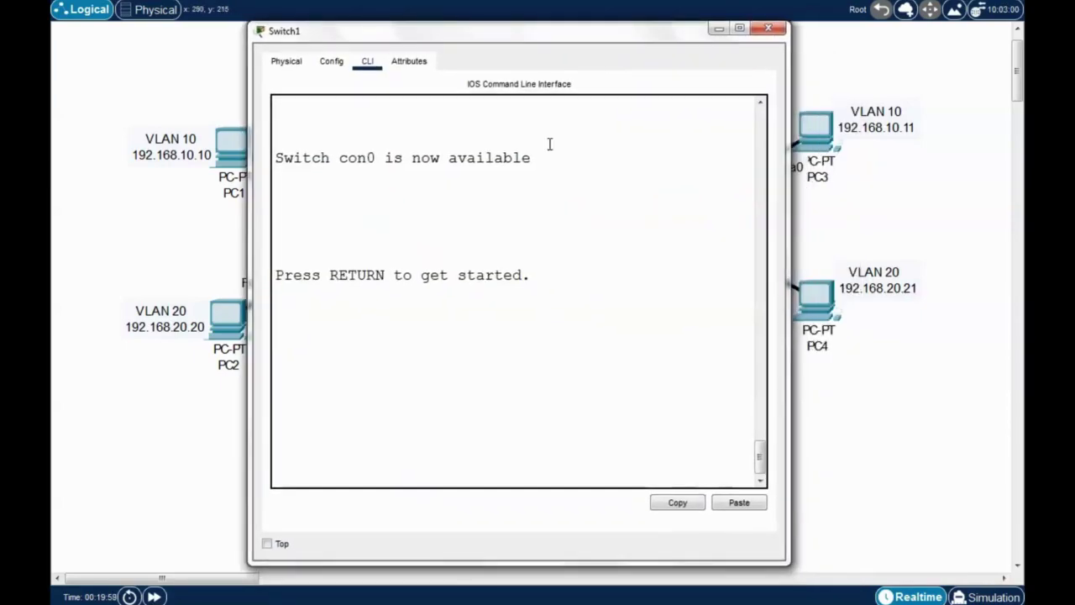
{"action": "key", "text": "Return"}
{"action": "type", "text": "enable"}
{"action": "key", "text": "Return"}
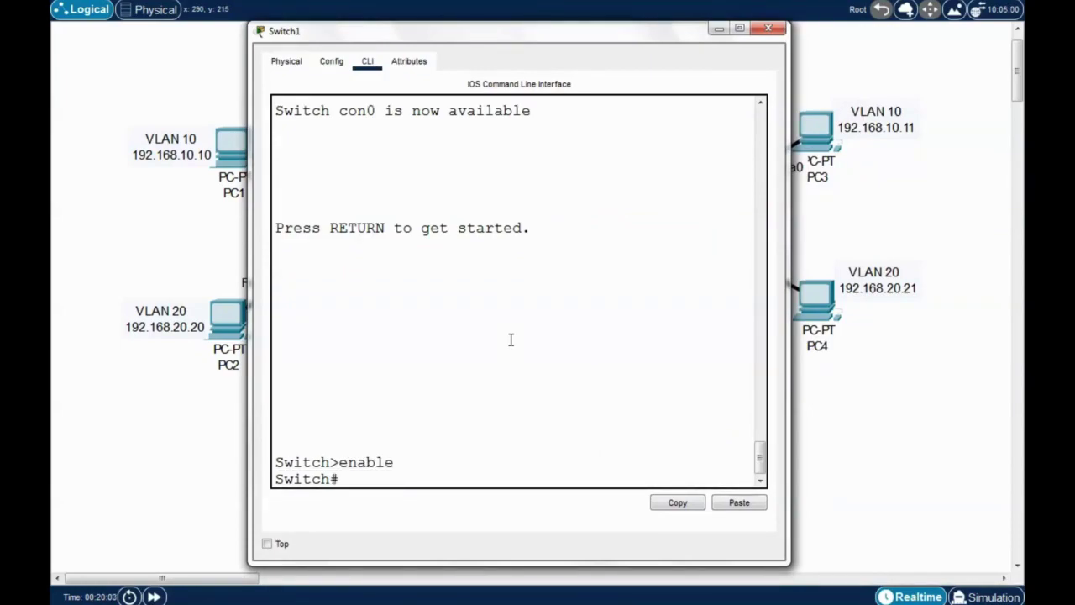
Run show interfaces f0/1 switchport on Switch1 and widen the CLI window to fit the output.
{"action": "type", "text": "show"}
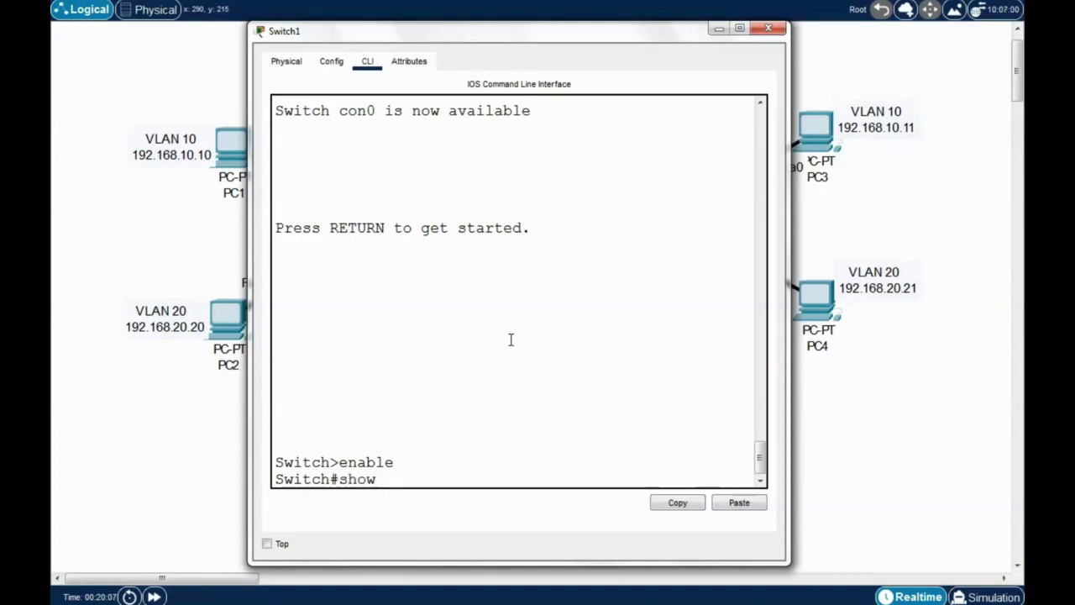
{"action": "type", "text": " interfaces "}
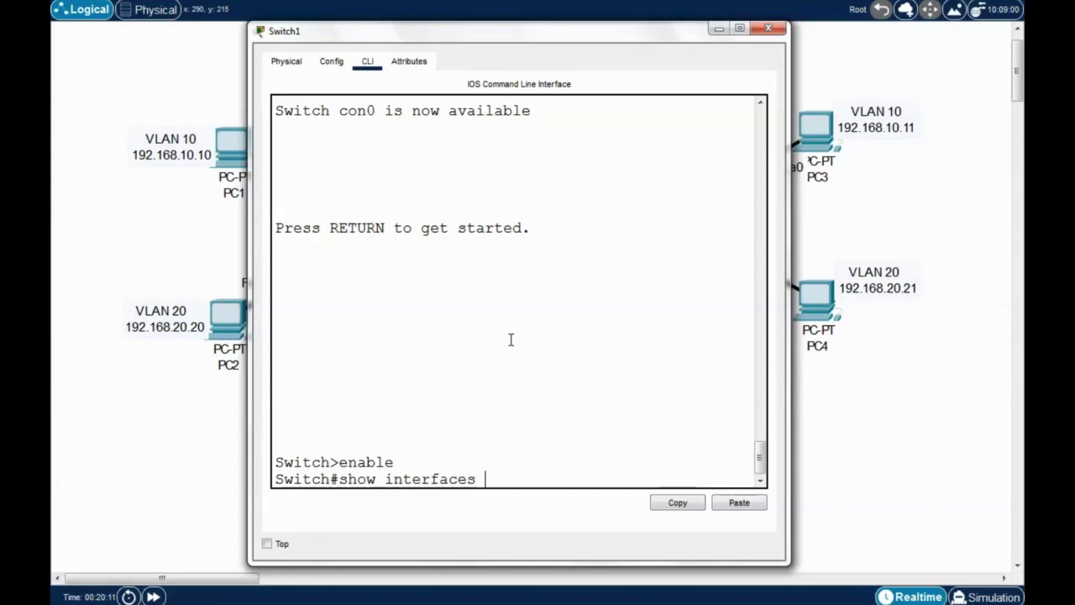
{"action": "type", "text": "f0/"}
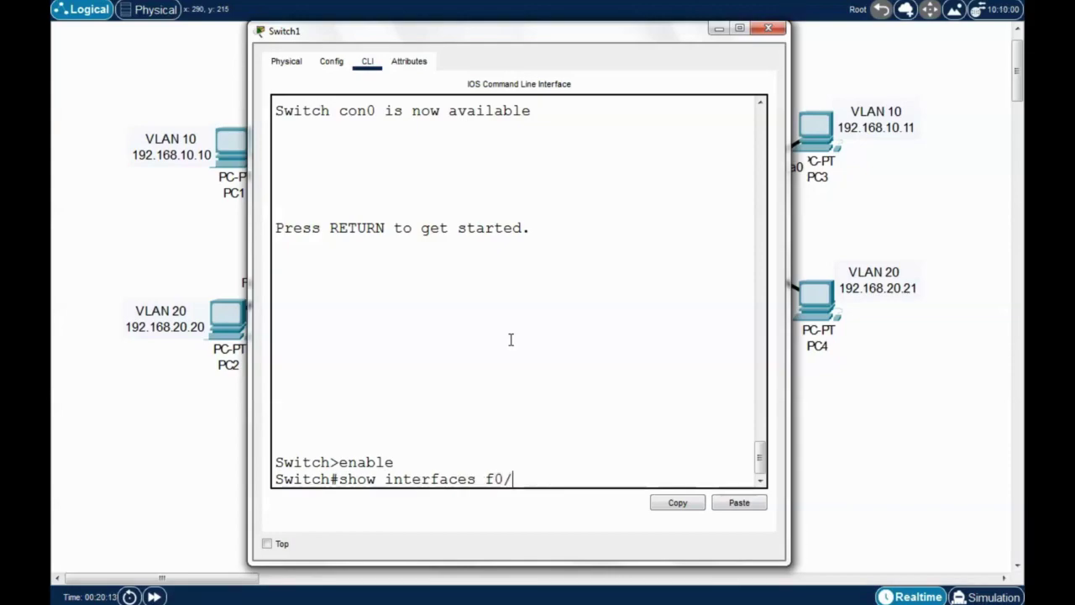
{"action": "type", "text": "1"}
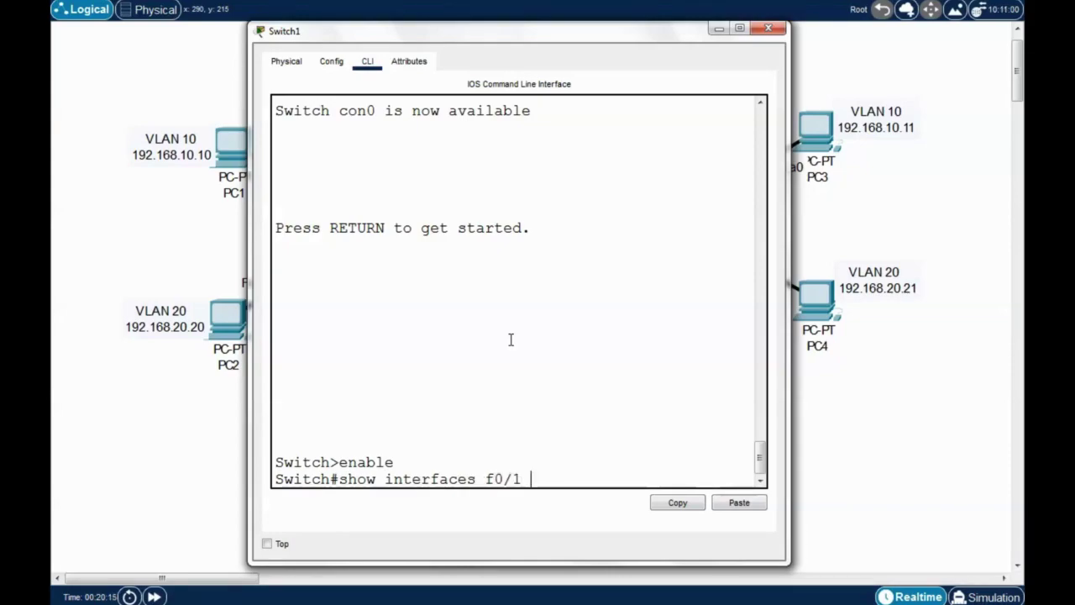
{"action": "type", "text": " switchport"}
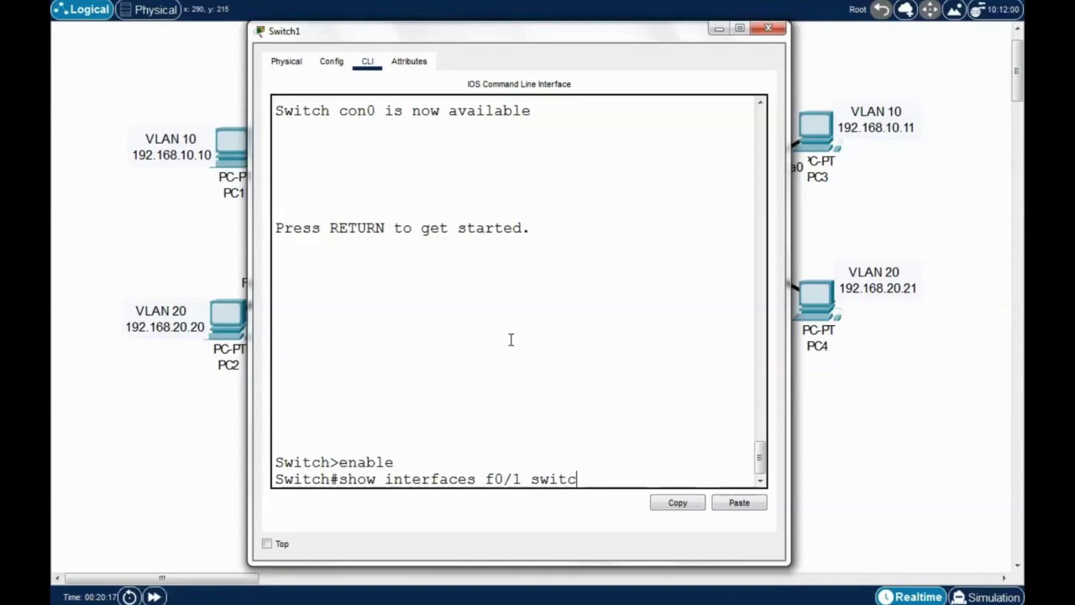
{"action": "key", "text": "Tab"}
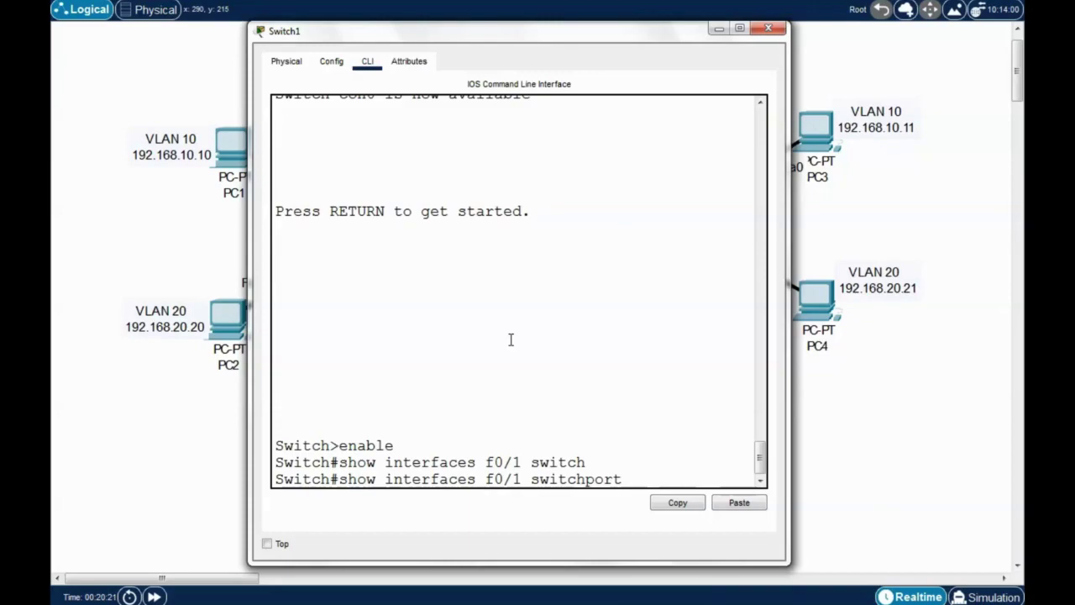
{"action": "key", "text": "Return"}
{"action": "left_click_drag", "start_coordinate": [789, 286], "coordinate": [874, 290]}
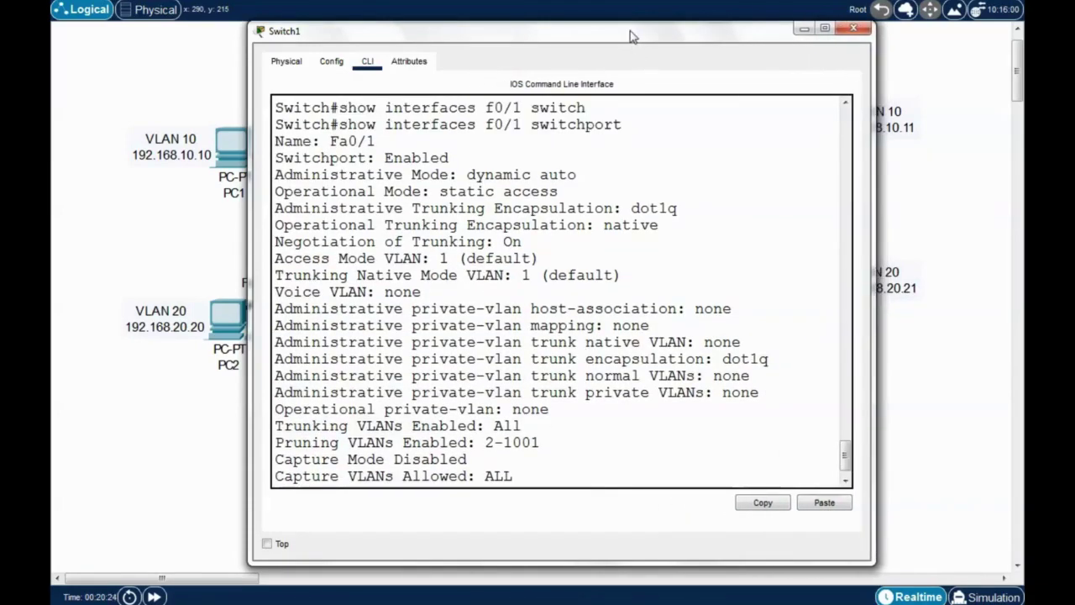
{"action": "left_click_drag", "start_coordinate": [631, 34], "coordinate": [600, 22]}
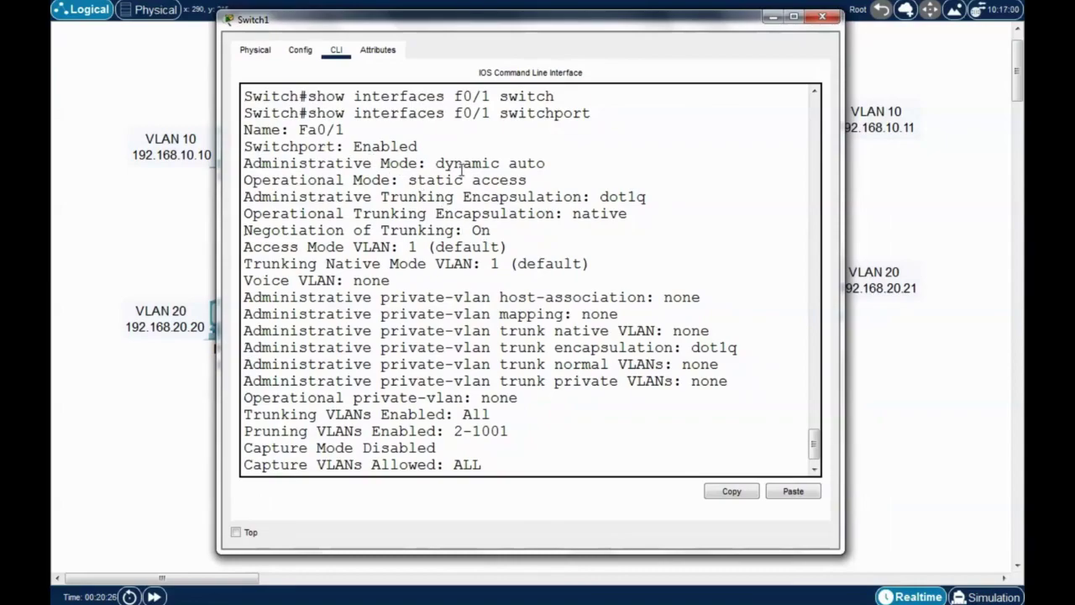
Examine the switchport status and the administrative mode of Fa0/1 in Switch1's command output.
{"action": "scroll", "coordinate": [462, 168], "scroll_direction": "up", "scroll_amount": 1}
{"action": "left_click_drag", "start_coordinate": [591, 159], "coordinate": [307, 160]}
{"action": "left_click", "coordinate": [335, 162]}
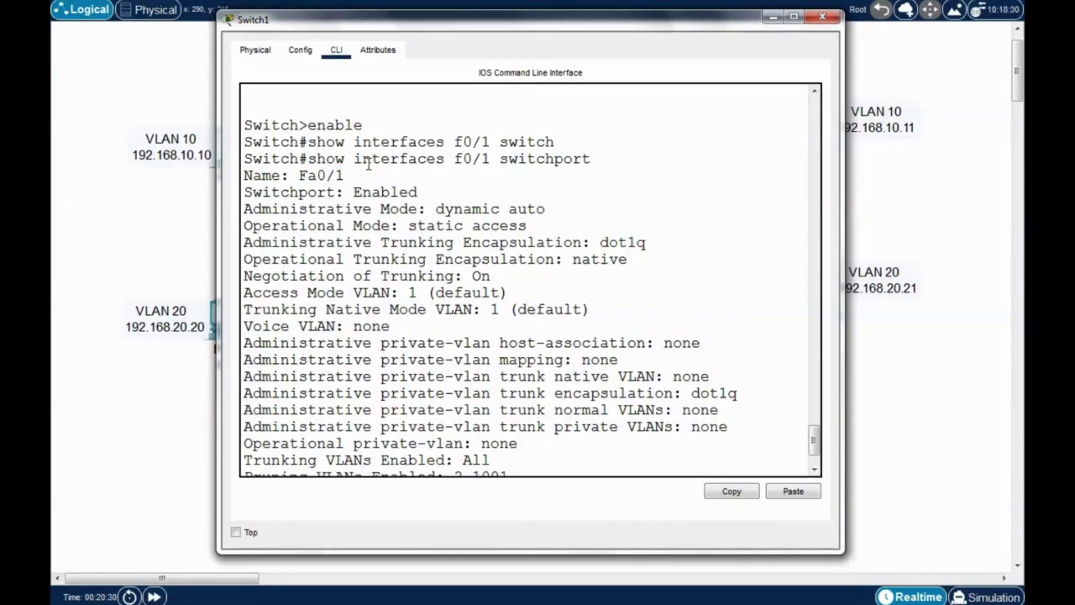
{"action": "left_click_drag", "start_coordinate": [446, 160], "coordinate": [591, 162]}
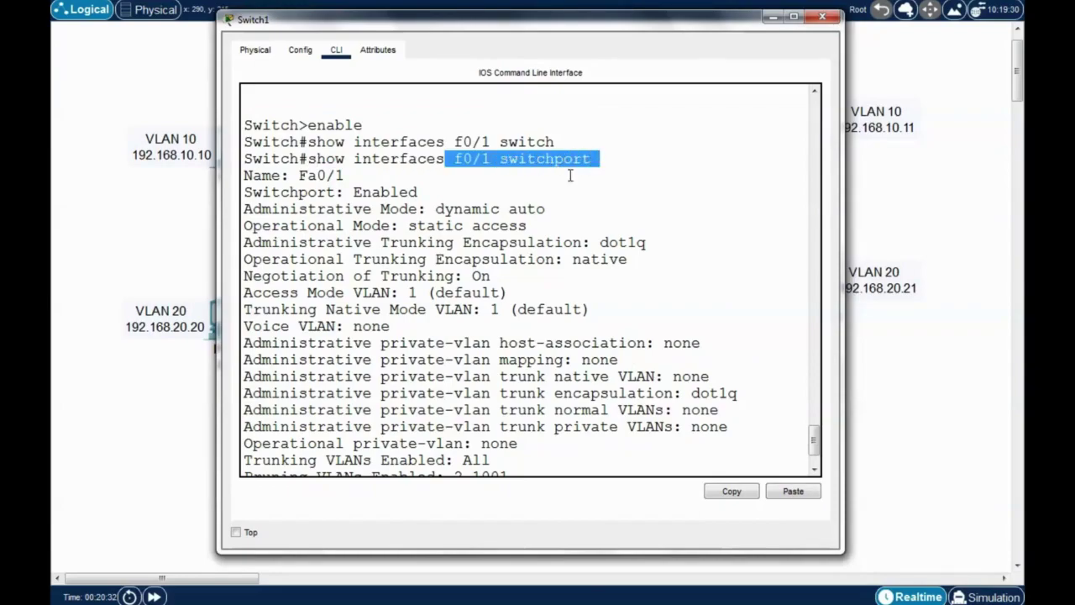
{"action": "left_click", "coordinate": [408, 217]}
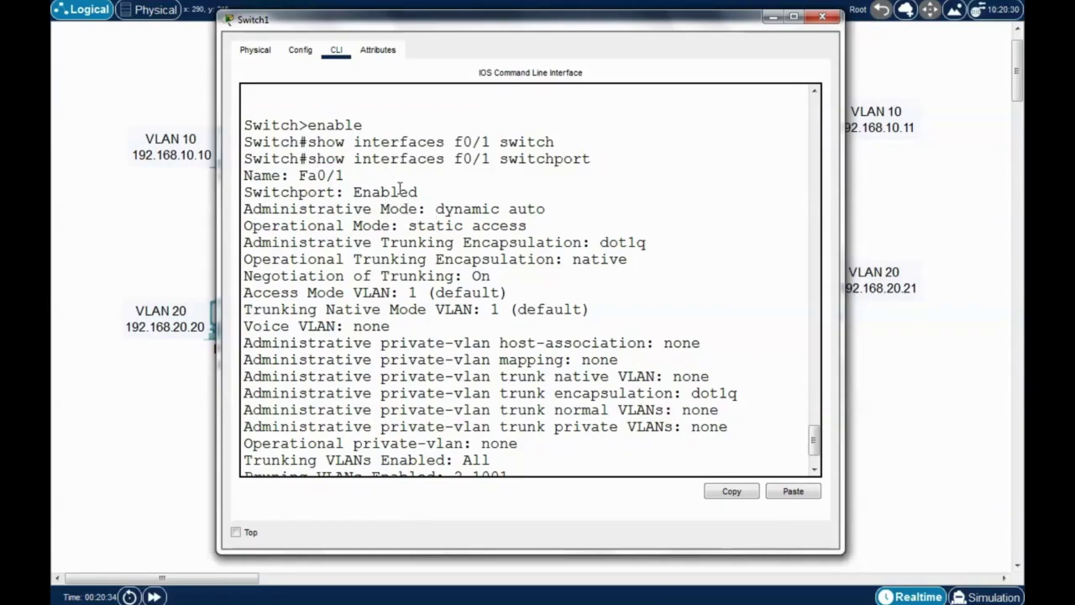
{"action": "left_click_drag", "start_coordinate": [430, 192], "coordinate": [343, 192]}
{"action": "left_click", "coordinate": [344, 191]}
{"action": "left_click_drag", "start_coordinate": [244, 210], "coordinate": [419, 210]}
{"action": "left_click_drag", "start_coordinate": [551, 208], "coordinate": [435, 210]}
{"action": "left_click", "coordinate": [477, 227]}
{"action": "mouse_move", "coordinate": [581, 28]}
{"action": "left_mouse_down"}
{"action": "mouse_move", "coordinate": [595, 53]}
{"action": "mouse_move", "coordinate": [579, 46]}
{"action": "left_mouse_up"}
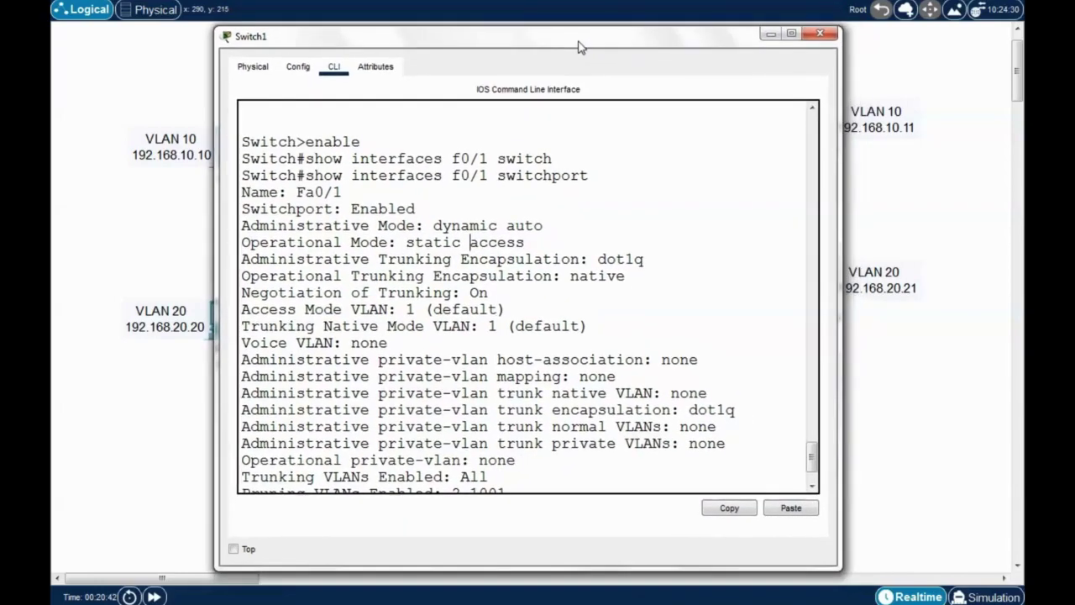
{"action": "left_click_drag", "start_coordinate": [545, 224], "coordinate": [496, 224]}
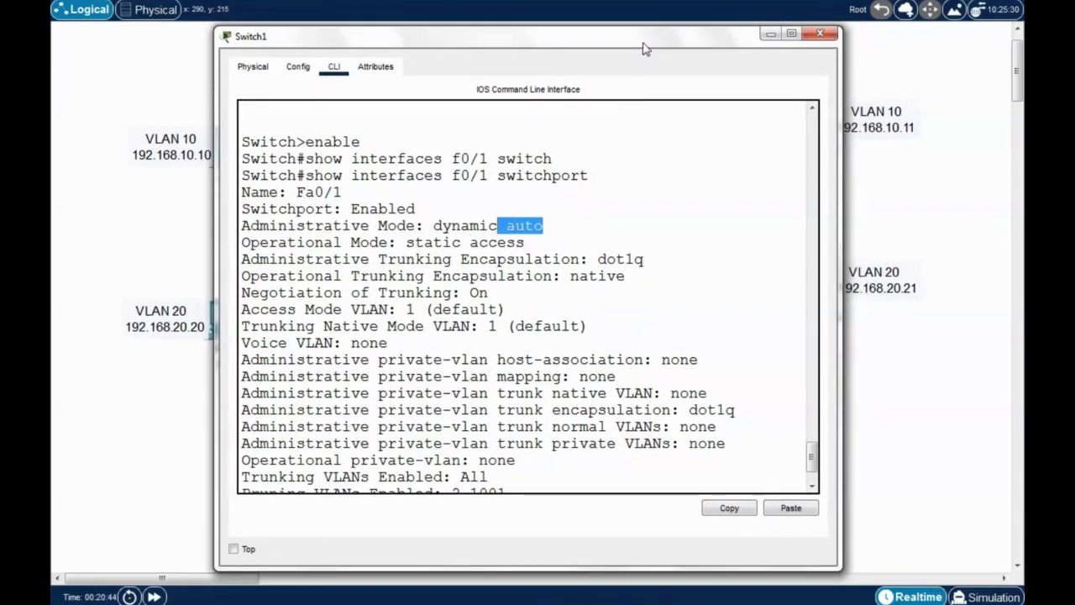
{"action": "left_click_drag", "start_coordinate": [645, 47], "coordinate": [640, 42]}
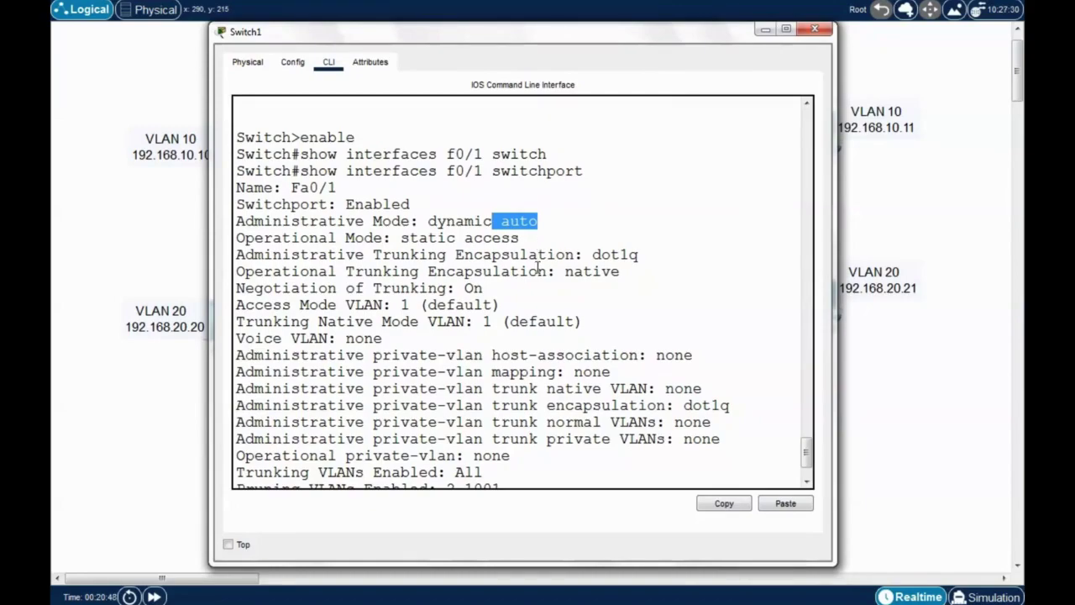
Close the Switch1 window and enter global configuration mode in Switch2's CLI with enable and conf t.
{"action": "left_click_drag", "start_coordinate": [566, 38], "coordinate": [592, 307]}
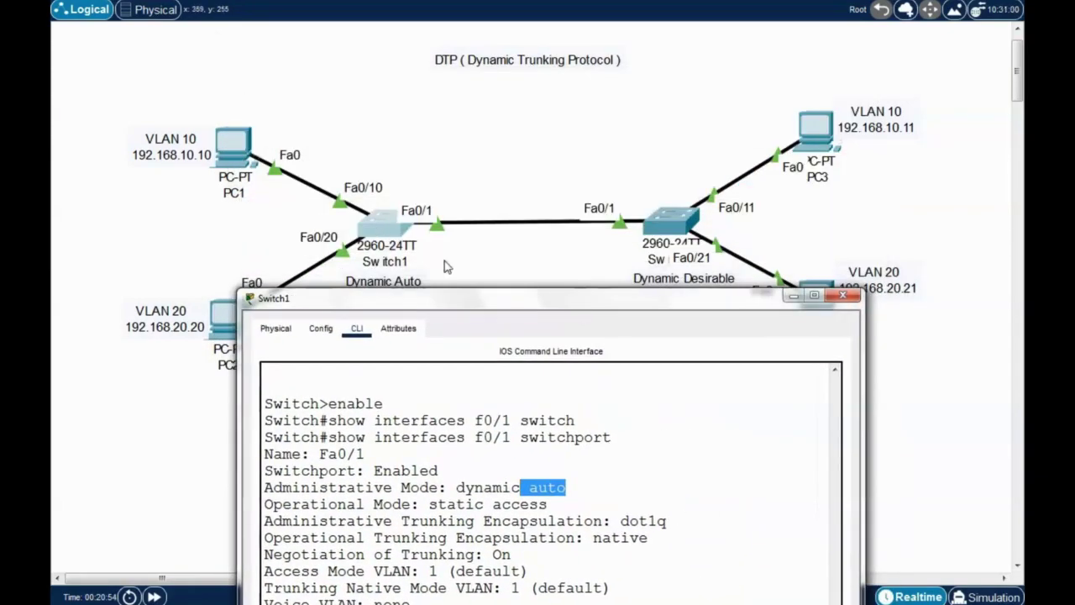
{"action": "left_click", "coordinate": [842, 296]}
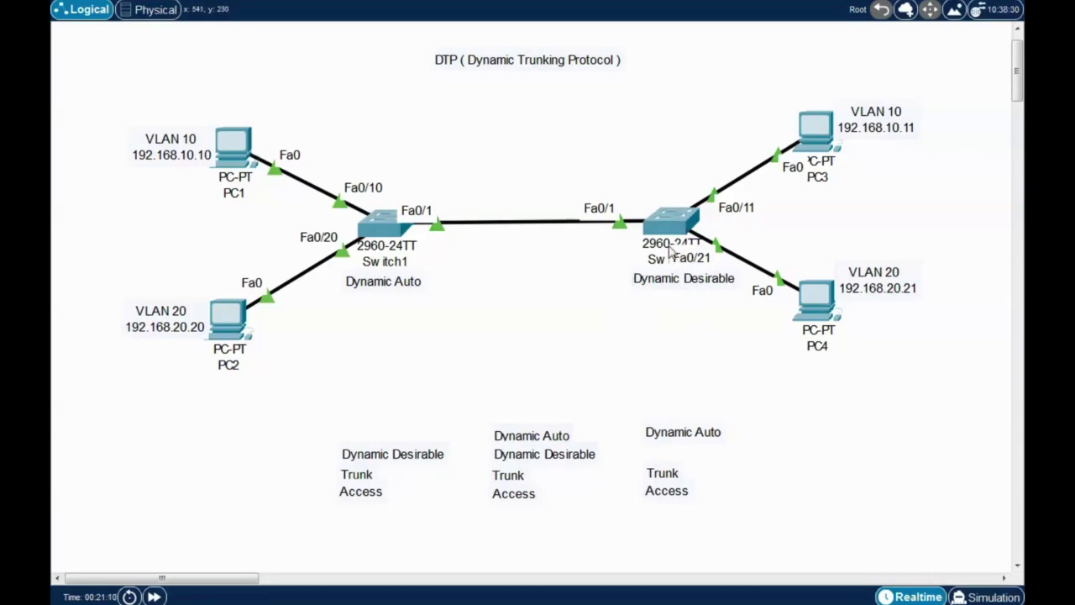
{"action": "left_click", "coordinate": [687, 226]}
{"action": "left_click_drag", "start_coordinate": [588, 89], "coordinate": [513, 59]}
{"action": "key", "text": "Return"}
{"action": "type", "text": "enable"}
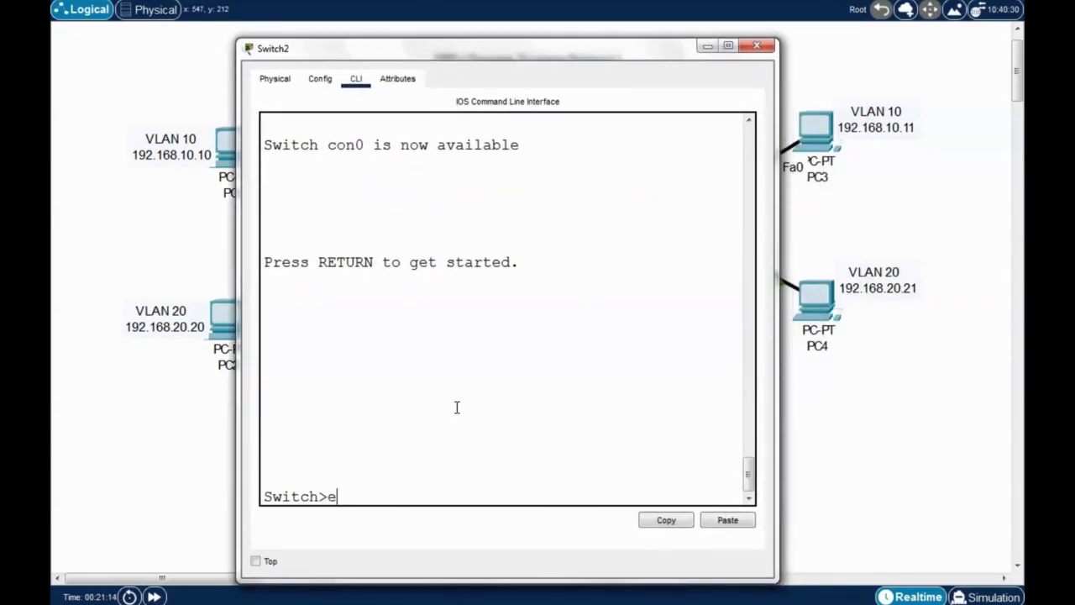
{"action": "key", "text": "Return"}
{"action": "type", "text": "co"}
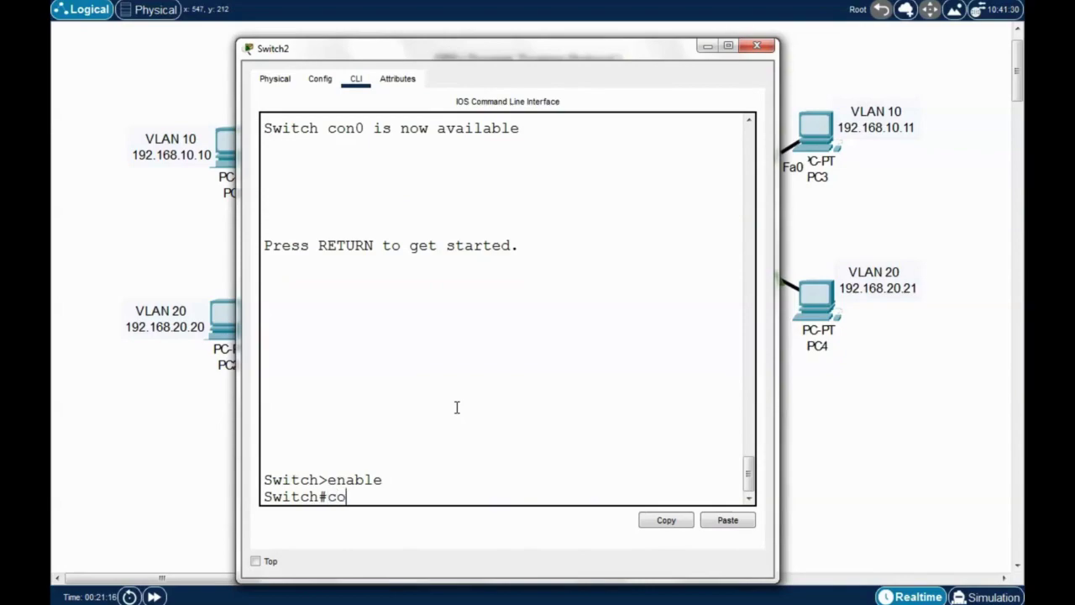
{"action": "type", "text": "nf t"}
{"action": "key", "text": "Return"}
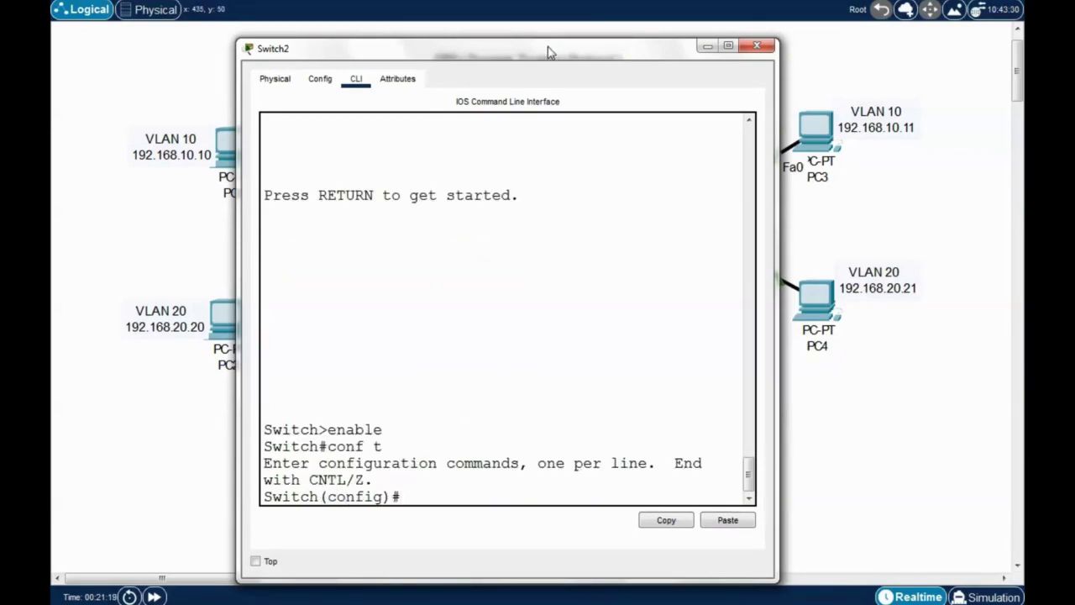
Check the topology behind Switch2's CLI window and enter interface configuration with int f0/1.
{"action": "left_click_drag", "start_coordinate": [547, 48], "coordinate": [574, 416]}
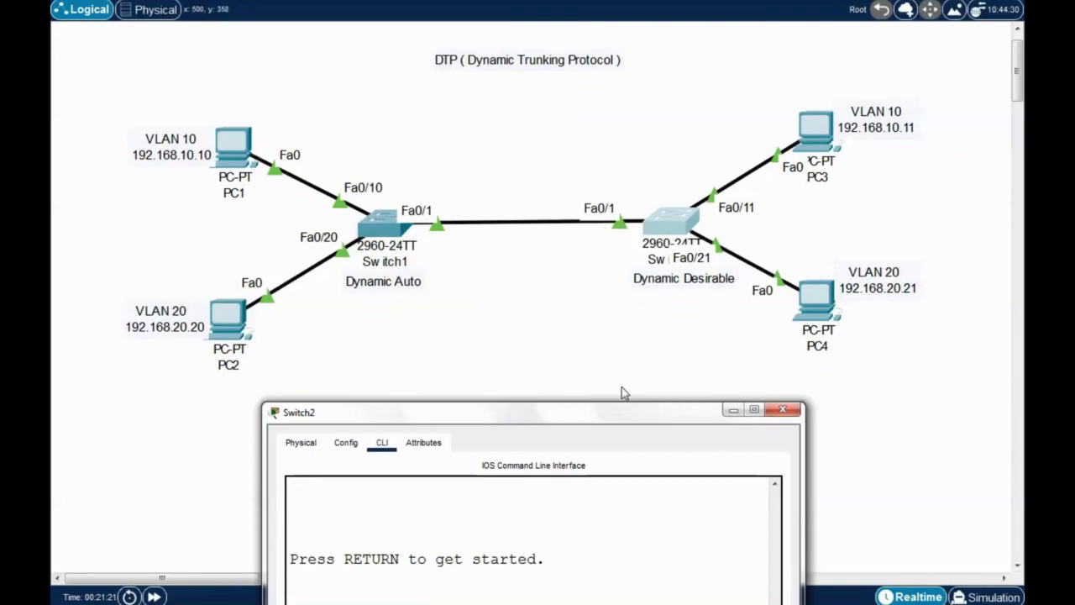
{"action": "left_click_drag", "start_coordinate": [617, 412], "coordinate": [580, 95]}
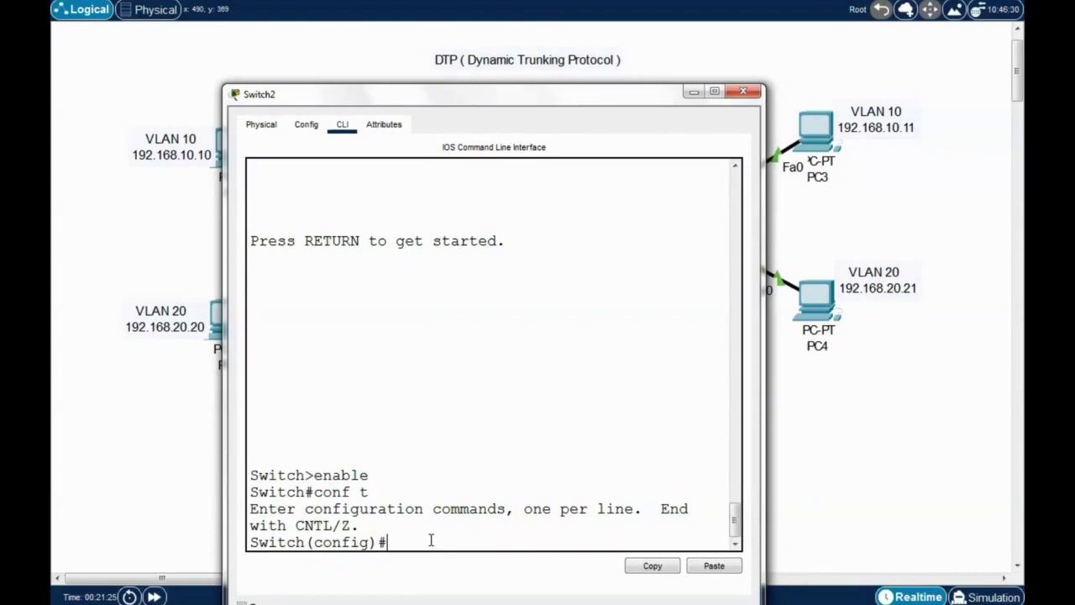
{"action": "type", "text": "/1"}
{"action": "key", "text": "Return"}
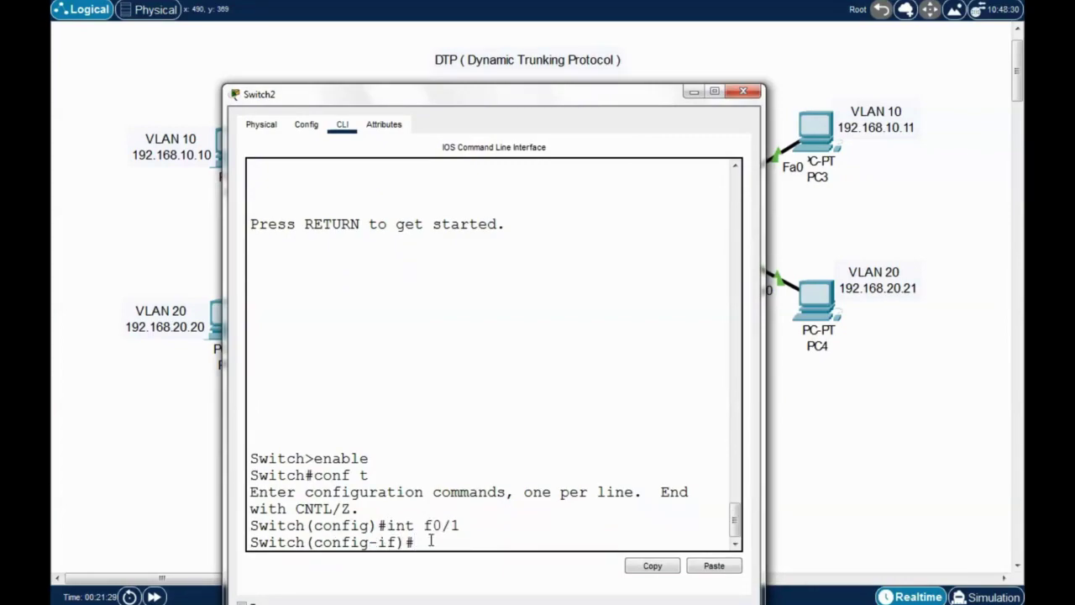
List the available switchport mode options for f0/1 with switchport mode ? and widen the CLI window to fit them.
{"action": "type", "text": "switcp"}
{"action": "key", "text": "BackSpace"}
{"action": "type", "text": "t"}
{"action": "key", "text": "Tab"}
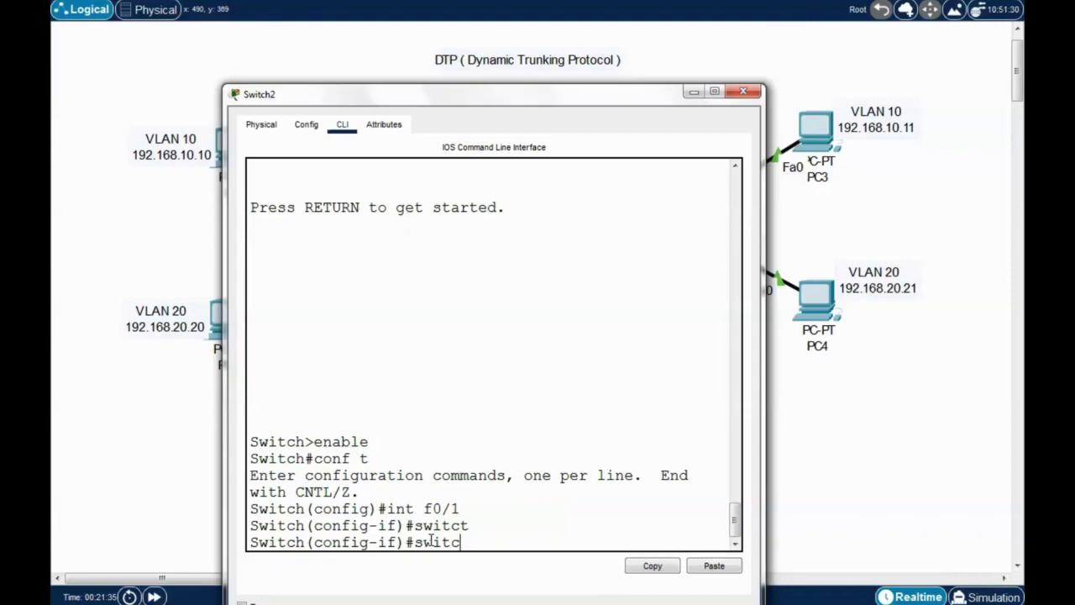
{"action": "key", "text": "Tab"}
{"action": "type", "text": "mode"}
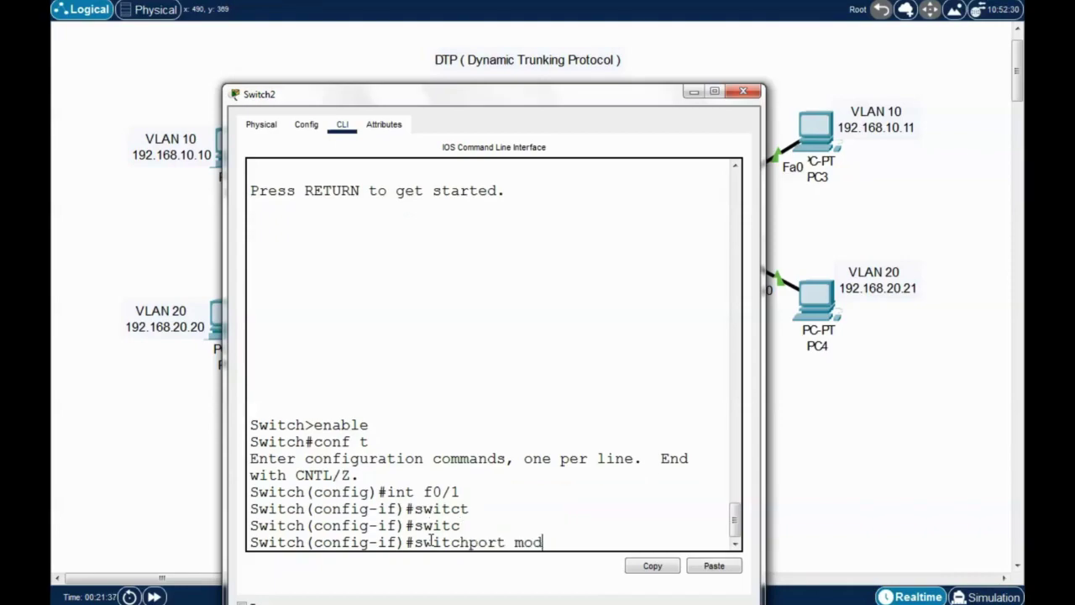
{"action": "key", "text": "BackSpace"}
{"action": "type", "text": "?"}
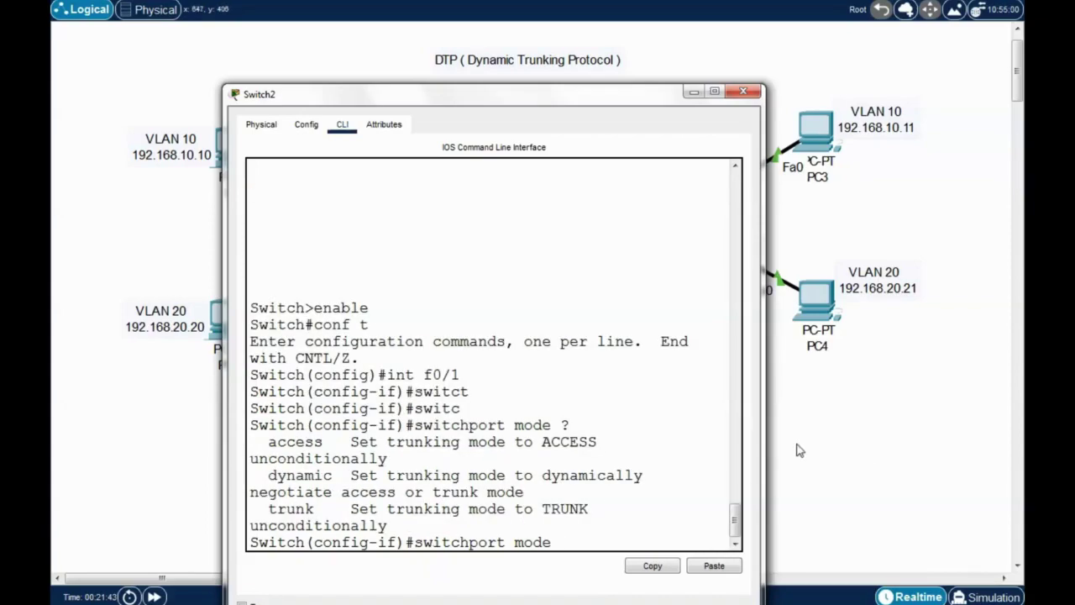
{"action": "left_click_drag", "start_coordinate": [761, 441], "coordinate": [988, 463]}
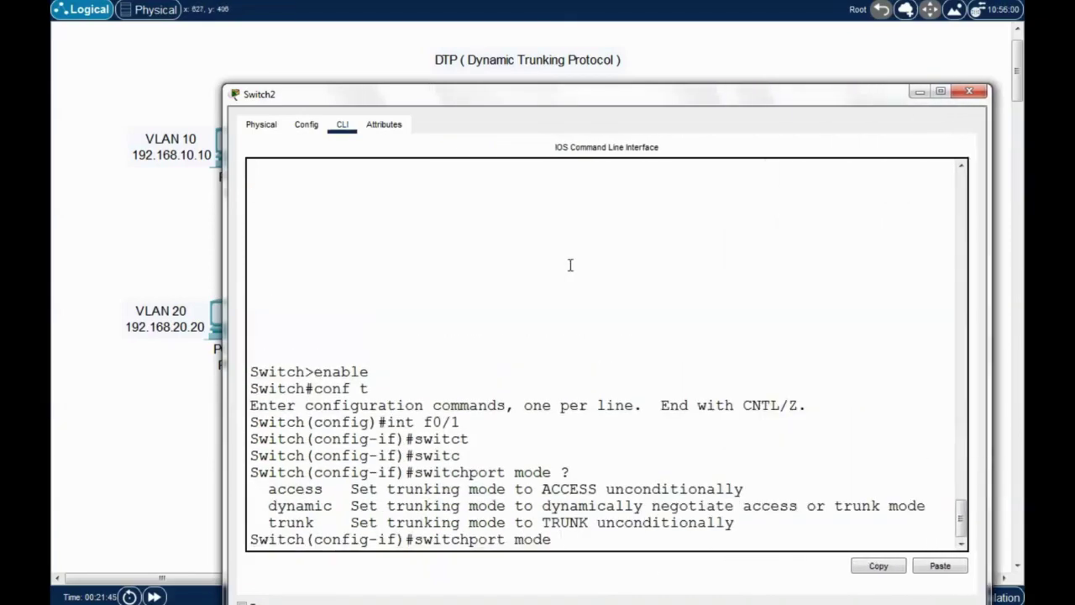
{"action": "left_click_drag", "start_coordinate": [599, 99], "coordinate": [540, 64]}
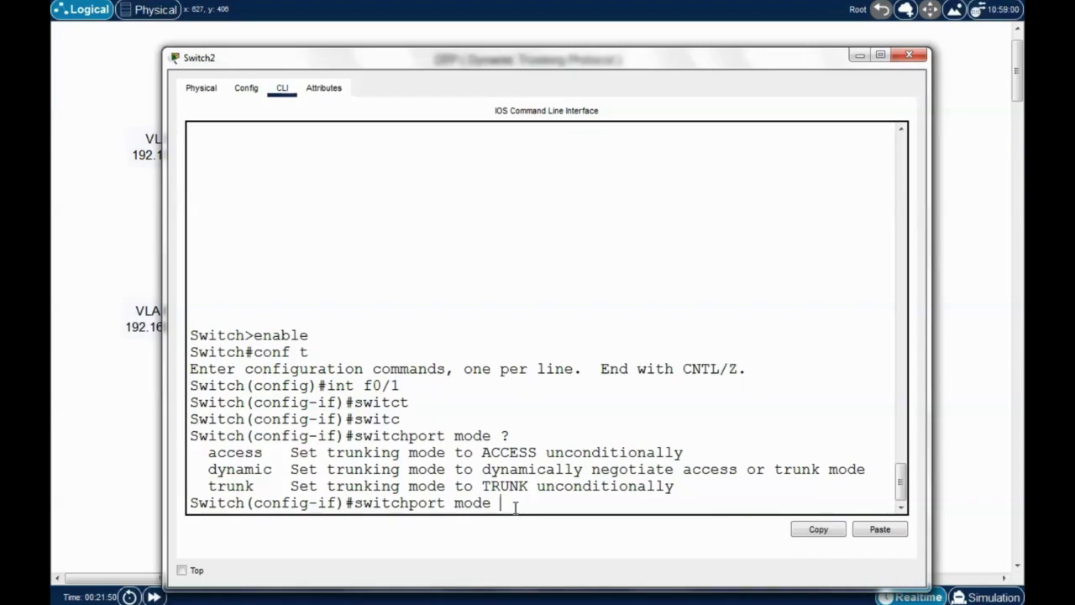
List the dynamic mode options with ? and set Switch2's f0/1 to switchport mode dynamic desirable.
{"action": "type", "text": "dynamic"}
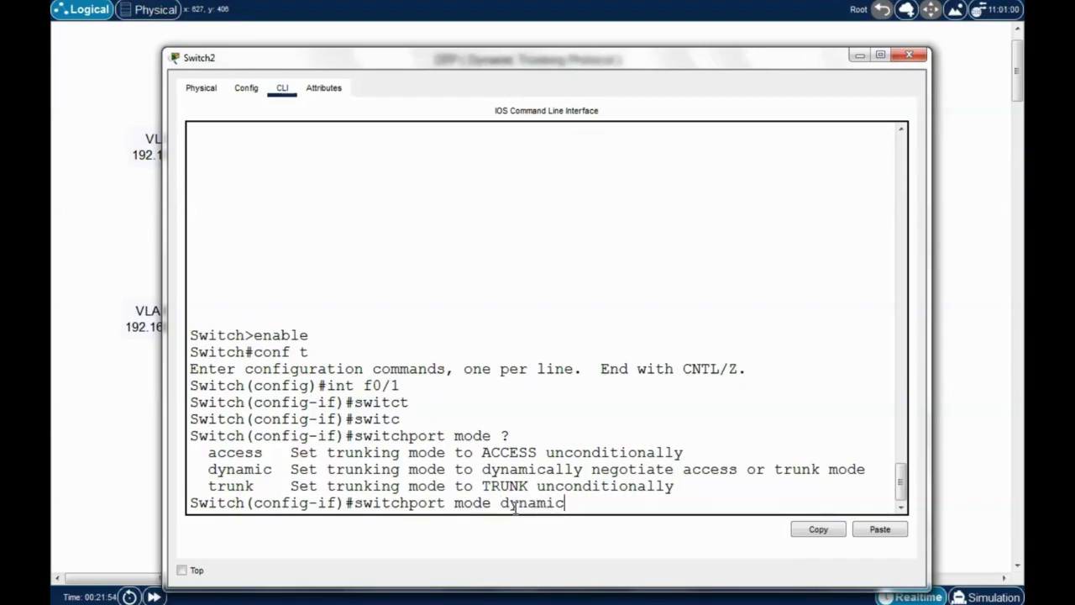
{"action": "type", "text": " ?"}
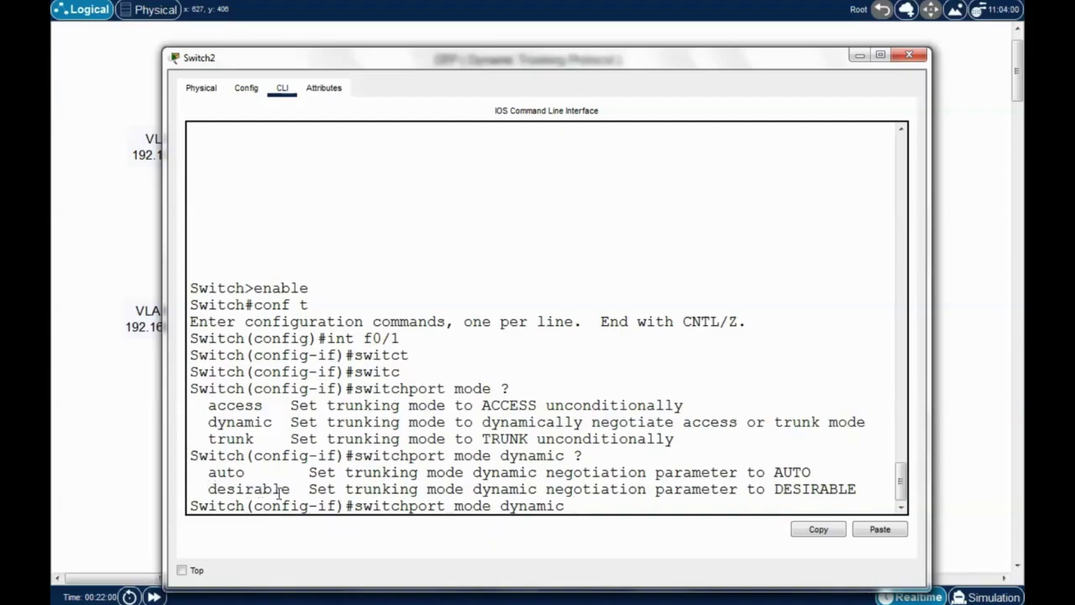
{"action": "type", "text": "de"}
{"action": "type", "text": "sira"}
{"action": "key", "text": "Tab"}
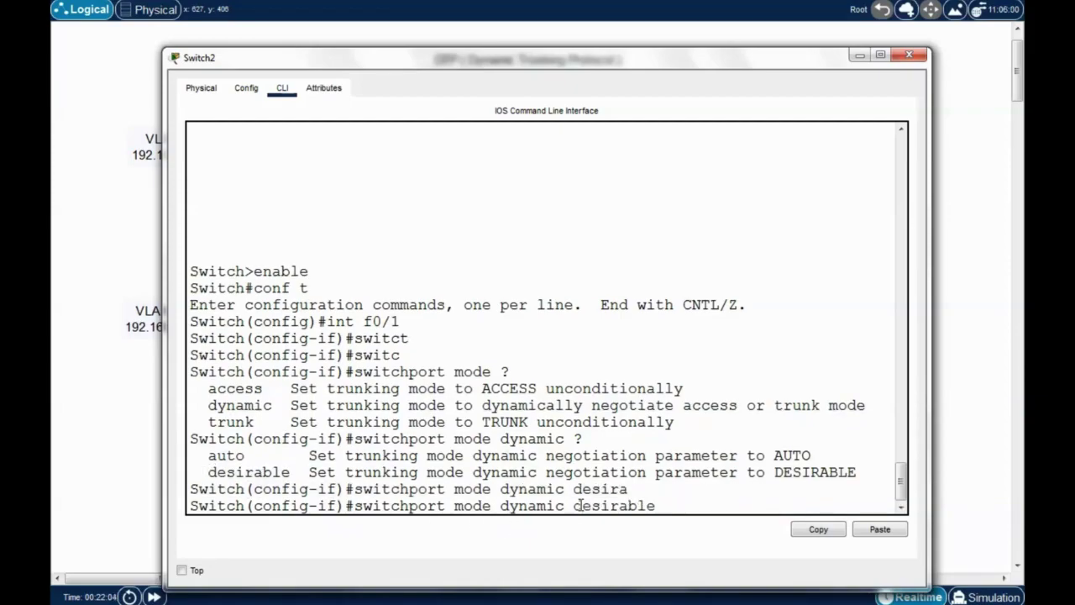
{"action": "key", "text": "Return"}
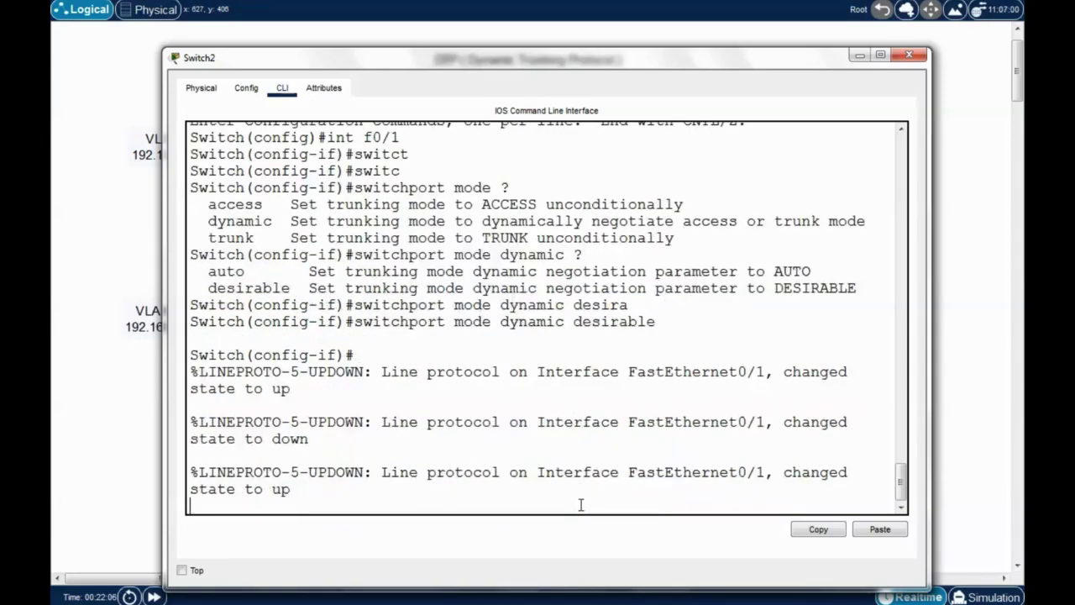
{"action": "key", "text": "Return"}
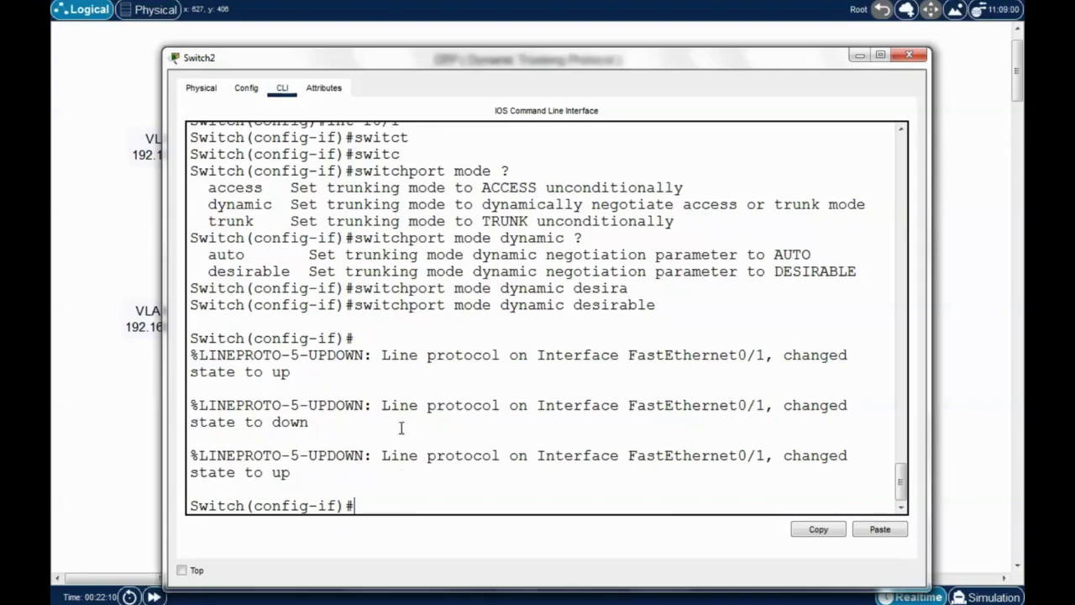
Minimize the Switch2 window and place the Trunk label from the middle list beneath the link between the switches.
{"action": "left_click_drag", "start_coordinate": [539, 60], "coordinate": [549, 63]}
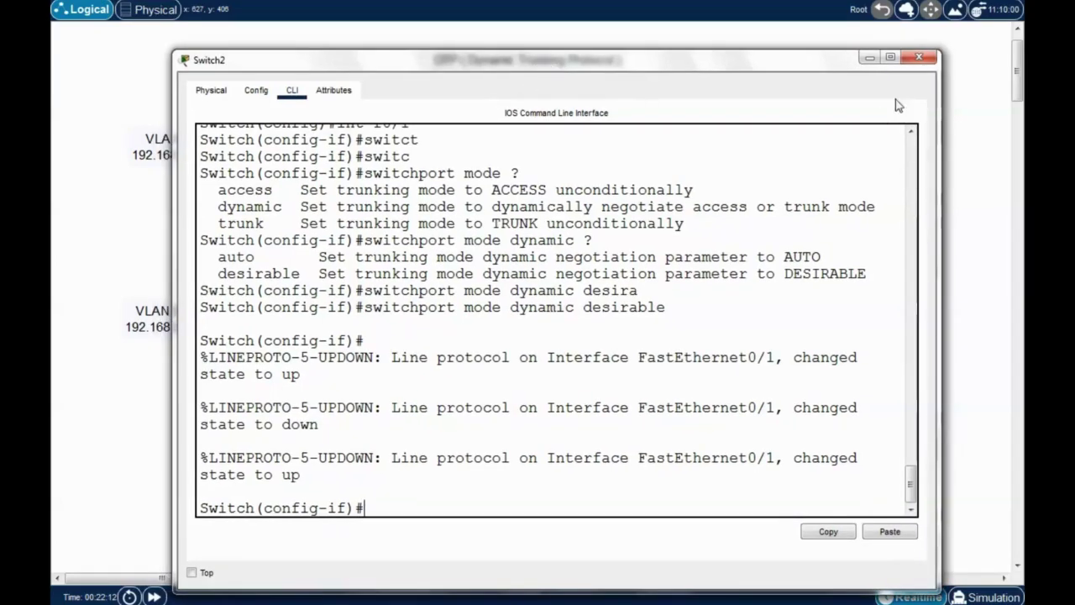
{"action": "left_click", "coordinate": [869, 59]}
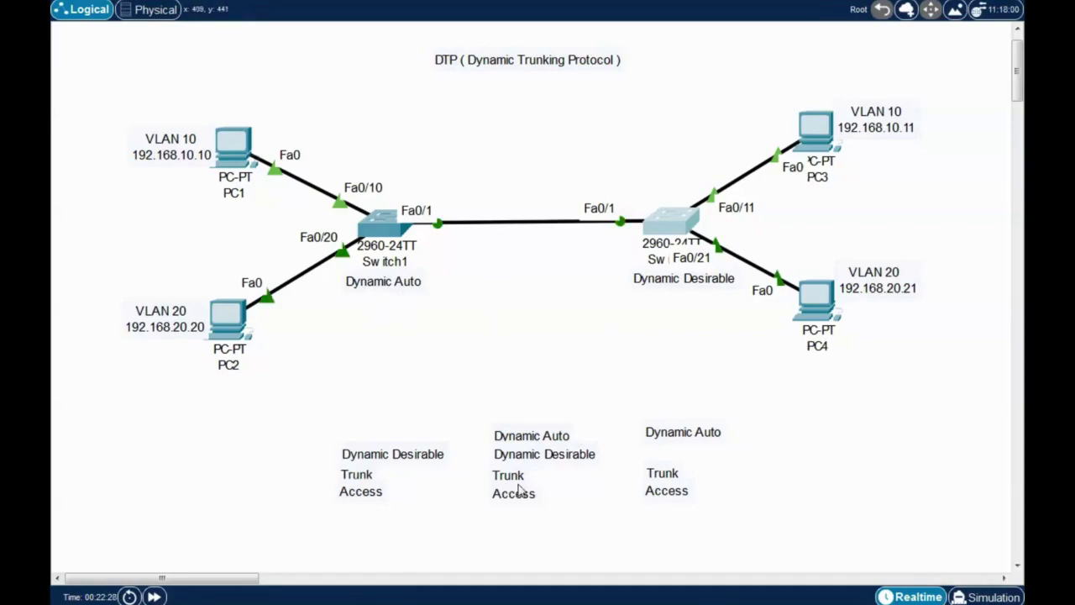
{"action": "left_click_drag", "start_coordinate": [520, 479], "coordinate": [533, 249]}
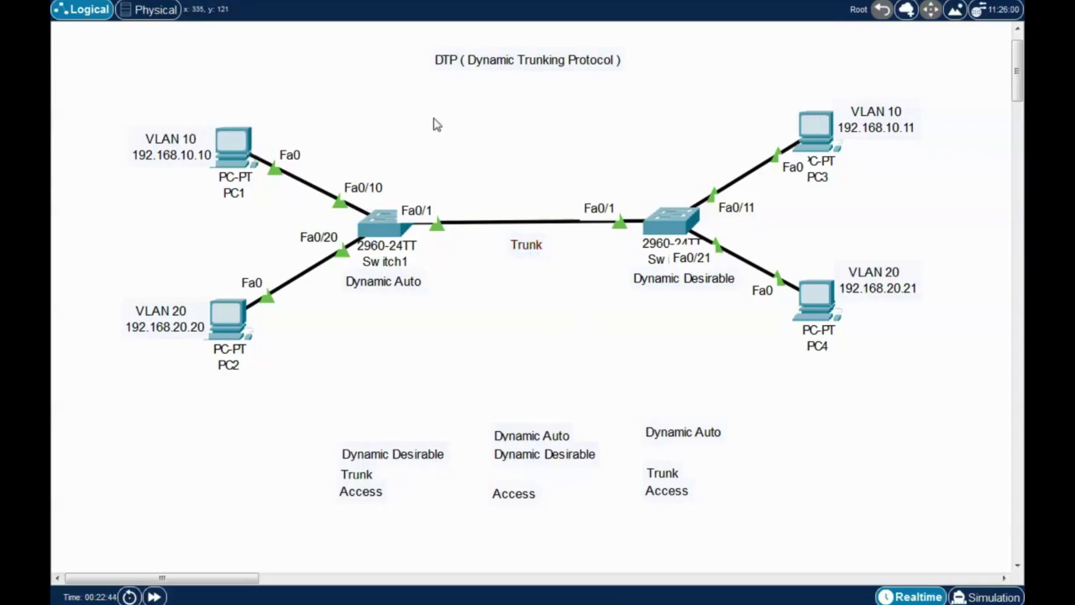
Repeat the ping to 192.168.10.11 from PC1's Command Prompt to test connectivity to PC3, and minimize the PC1 window.
{"action": "left_click", "coordinate": [235, 147]}
{"action": "left_click_drag", "start_coordinate": [547, 89], "coordinate": [336, 50]}
{"action": "left_click", "coordinate": [473, 140]}
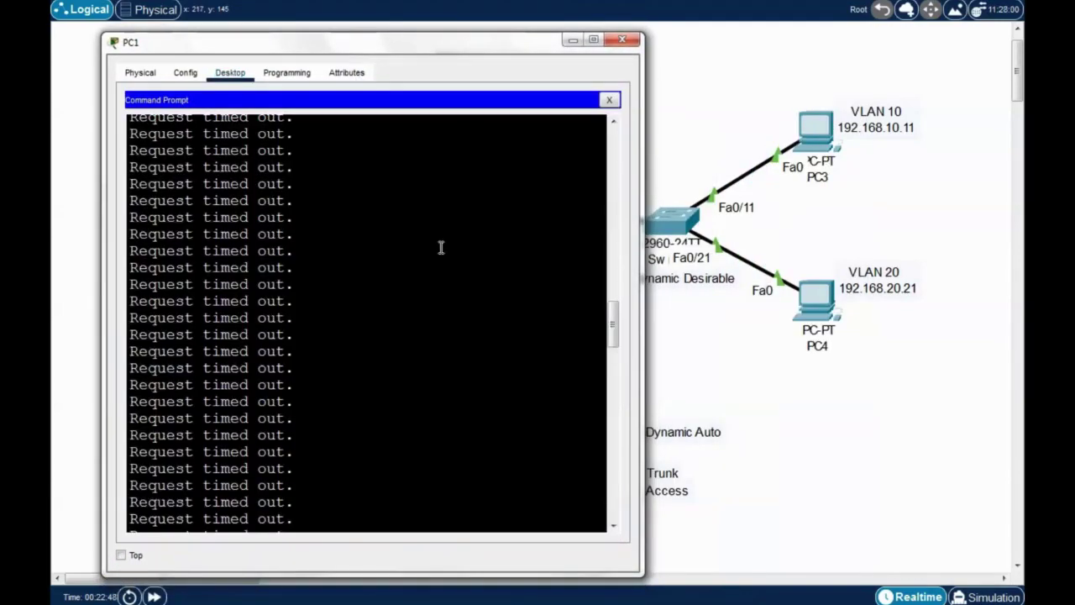
{"action": "left_click_drag", "start_coordinate": [612, 312], "coordinate": [622, 558]}
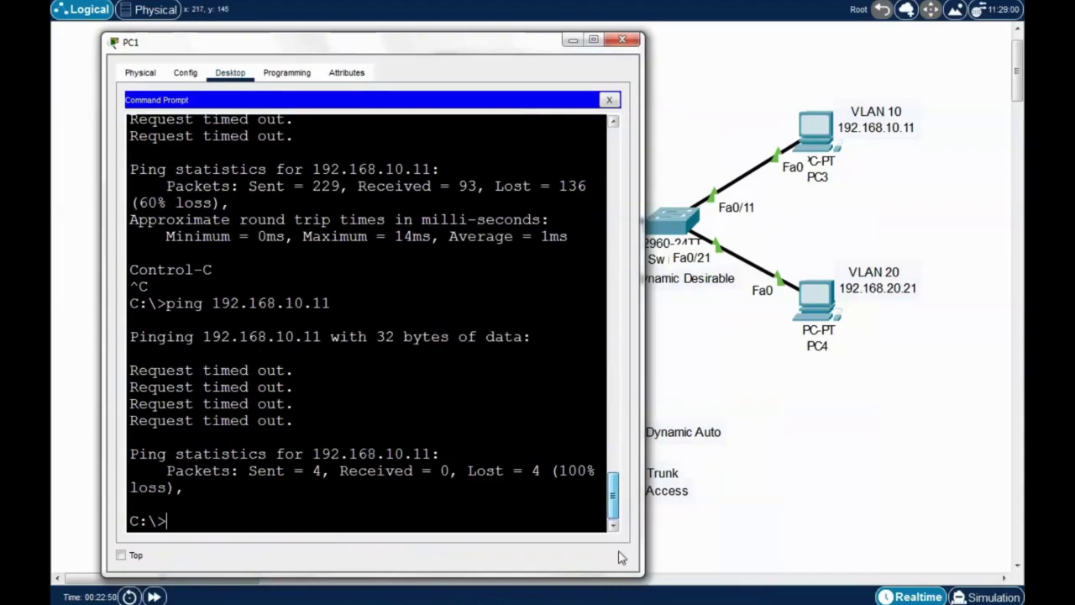
{"action": "key", "text": "Up"}
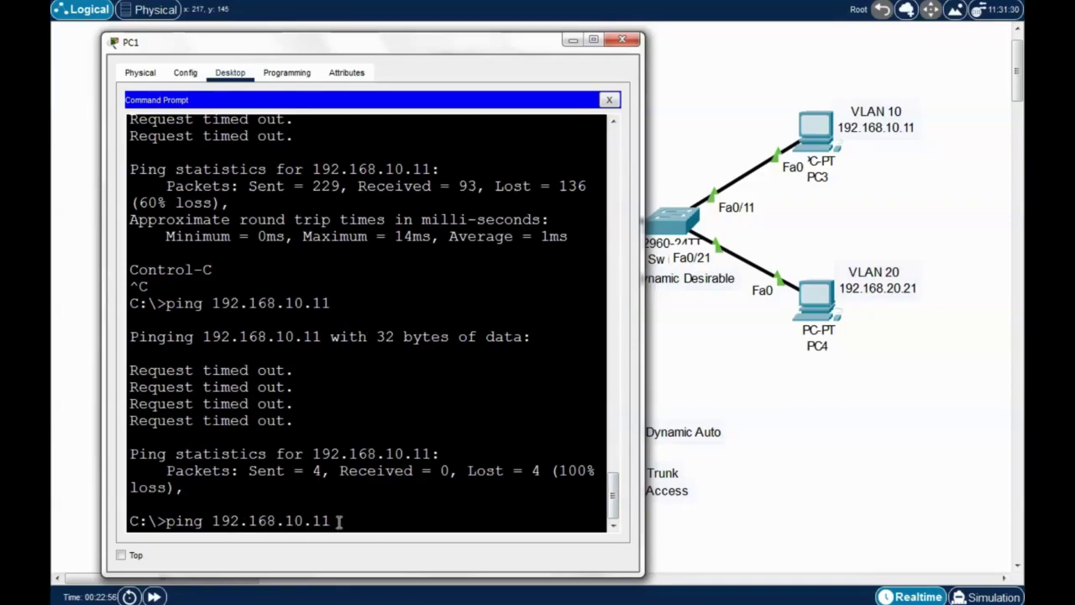
{"action": "key", "text": "Return"}
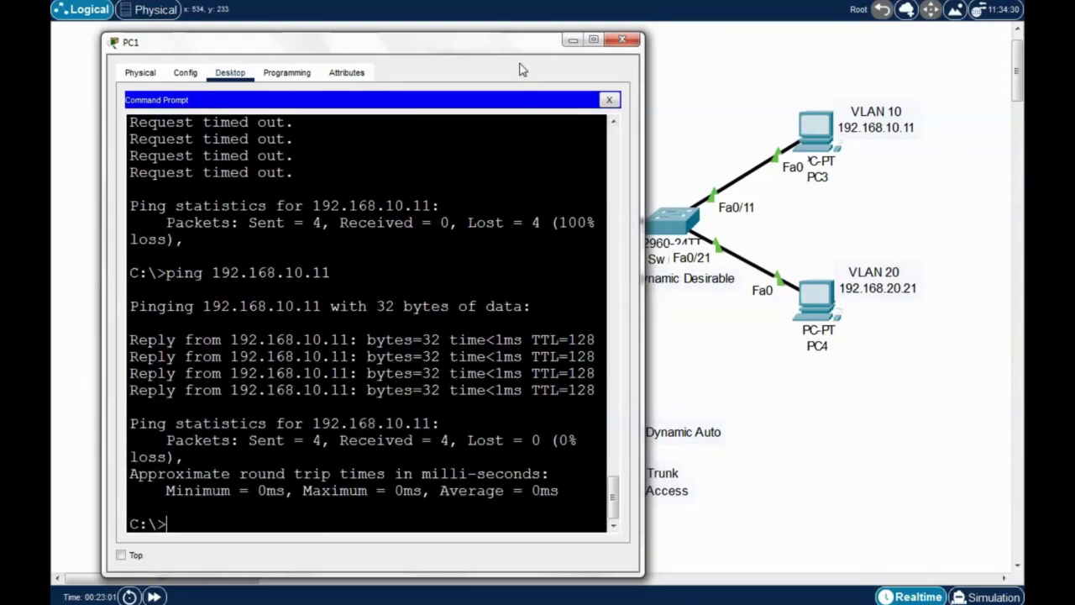
{"action": "left_click_drag", "start_coordinate": [521, 47], "coordinate": [531, 50]}
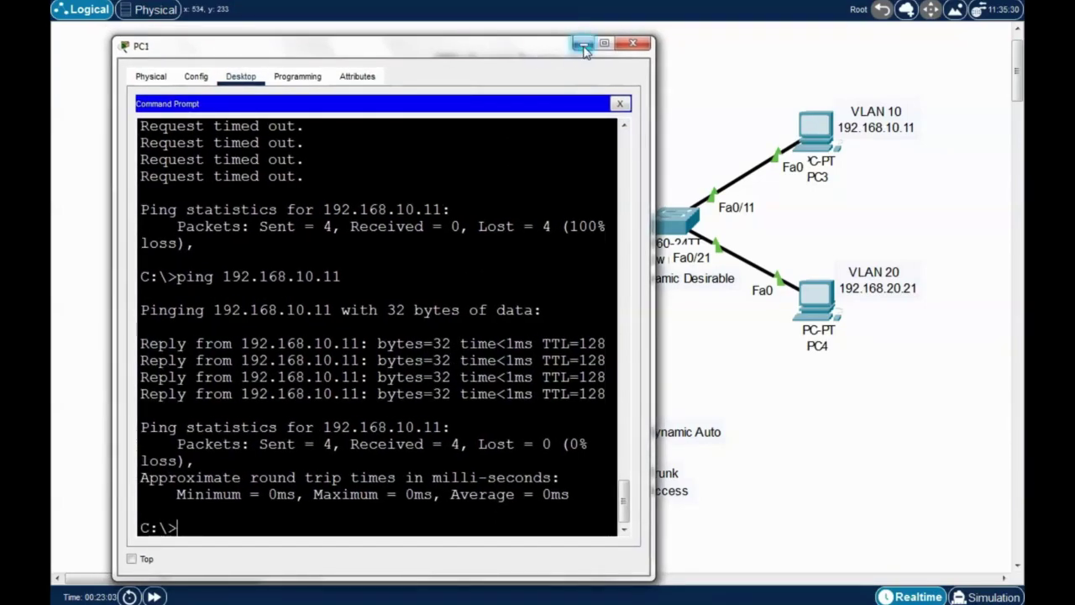
{"action": "left_click", "coordinate": [583, 46]}
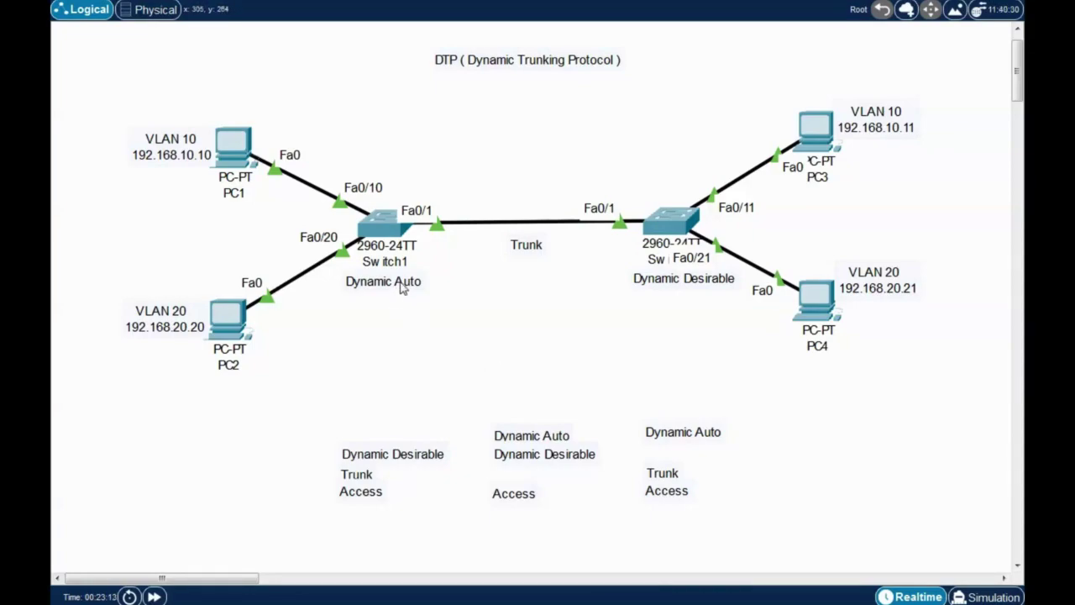
Return the Dynamic Auto, Dynamic Desirable and Trunk labels from the topology to their mode lists.
{"action": "left_click_drag", "start_coordinate": [399, 290], "coordinate": [399, 439]}
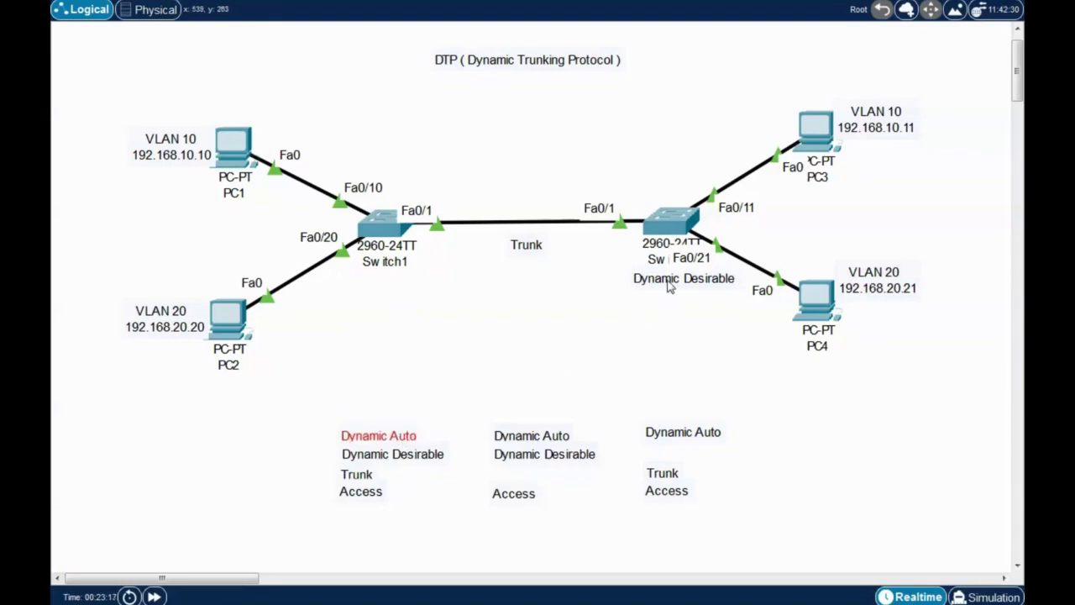
{"action": "left_click_drag", "start_coordinate": [670, 286], "coordinate": [679, 421]}
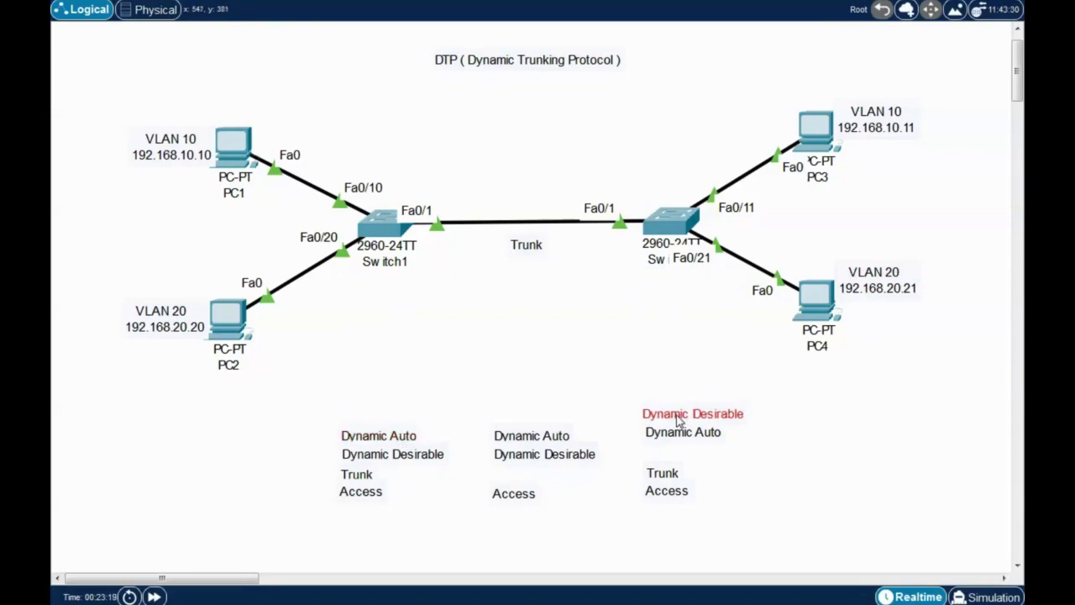
{"action": "left_click_drag", "start_coordinate": [529, 251], "coordinate": [514, 483]}
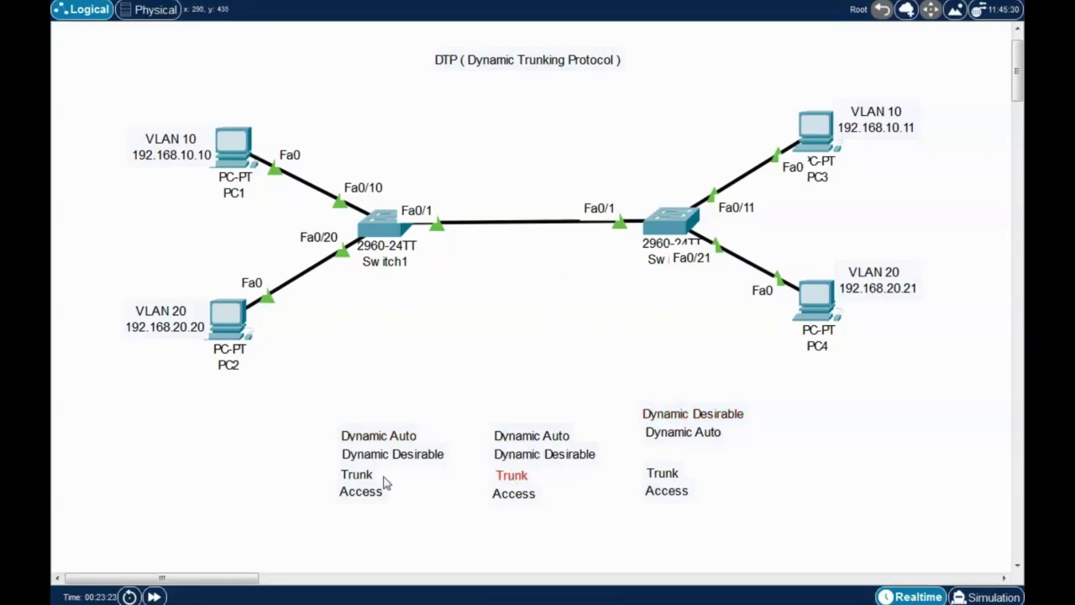
Place Trunk labels beneath Switch1, Switch2 and the link between them to illustrate the trunk-to-trunk combination.
{"action": "left_click_drag", "start_coordinate": [375, 478], "coordinate": [388, 299]}
{"action": "mouse_move", "coordinate": [521, 484]}
{"action": "left_mouse_down"}
{"action": "mouse_move", "coordinate": [689, 305]}
{"action": "mouse_move", "coordinate": [694, 286]}
{"action": "mouse_move", "coordinate": [496, 498]}
{"action": "mouse_move", "coordinate": [527, 477]}
{"action": "left_mouse_up"}
{"action": "left_click_drag", "start_coordinate": [657, 481], "coordinate": [672, 289]}
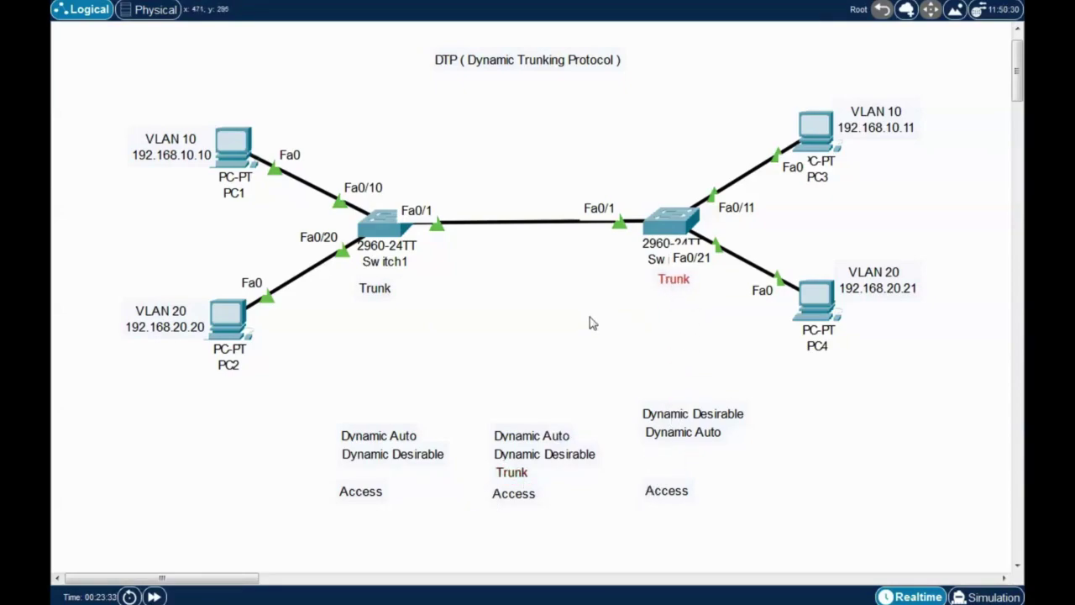
{"action": "left_click_drag", "start_coordinate": [521, 476], "coordinate": [528, 256]}
Return the three Trunk labels from Switch1, the link and Switch2 to their mode lists.
{"action": "left_click_drag", "start_coordinate": [381, 290], "coordinate": [368, 477]}
{"action": "left_click_drag", "start_coordinate": [519, 254], "coordinate": [511, 476]}
{"action": "left_click_drag", "start_coordinate": [687, 281], "coordinate": [682, 467]}
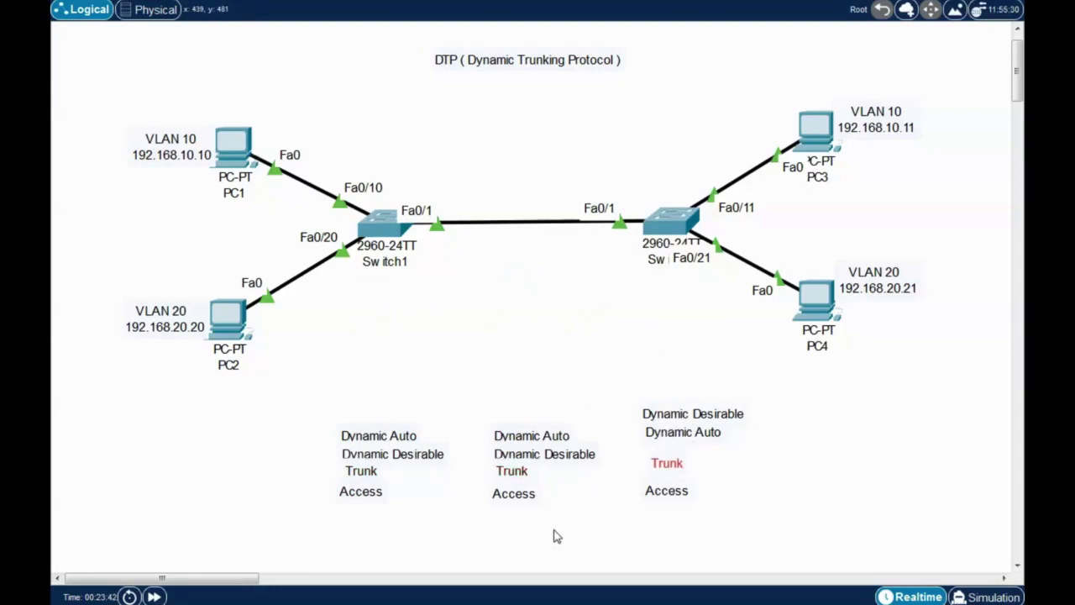
Place Access labels beneath Switch1, Switch2 and the link between them to illustrate the access-to-access combination.
{"action": "left_click_drag", "start_coordinate": [374, 497], "coordinate": [394, 302]}
{"action": "left_click_drag", "start_coordinate": [677, 502], "coordinate": [689, 293]}
{"action": "left_click_drag", "start_coordinate": [529, 504], "coordinate": [546, 254]}
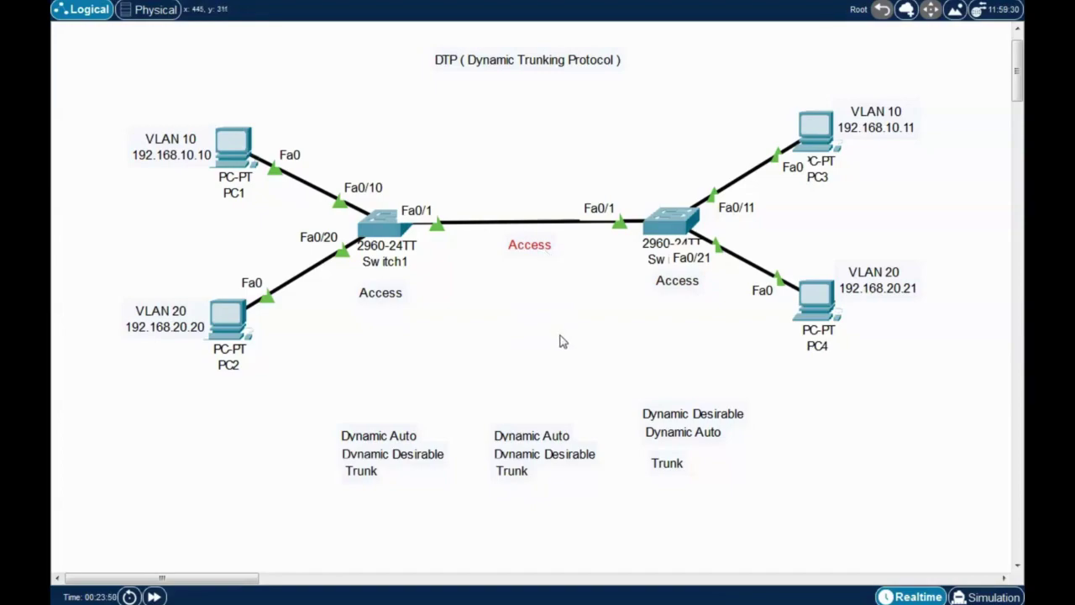
Return the link's Access label to the middle list and replace Switch2's Access label with Trunk.
{"action": "left_click_drag", "start_coordinate": [542, 249], "coordinate": [526, 490]}
{"action": "mouse_move", "coordinate": [694, 283]}
{"action": "left_mouse_down"}
{"action": "mouse_move", "coordinate": [694, 500]}
{"action": "mouse_move", "coordinate": [669, 336]}
{"action": "mouse_move", "coordinate": [679, 288]}
{"action": "left_mouse_up"}
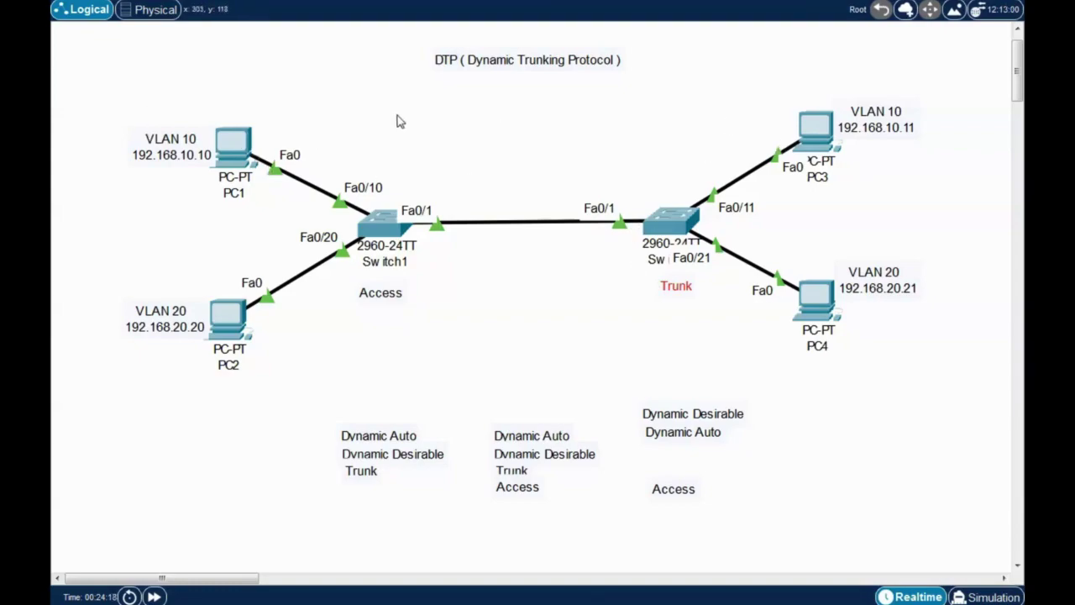
Return Switch1's Access label and Switch2's Trunk label to their lists, and even out the label spacing in Switch2's list.
{"action": "left_click", "coordinate": [530, 340]}
{"action": "left_click_drag", "start_coordinate": [395, 298], "coordinate": [377, 496]}
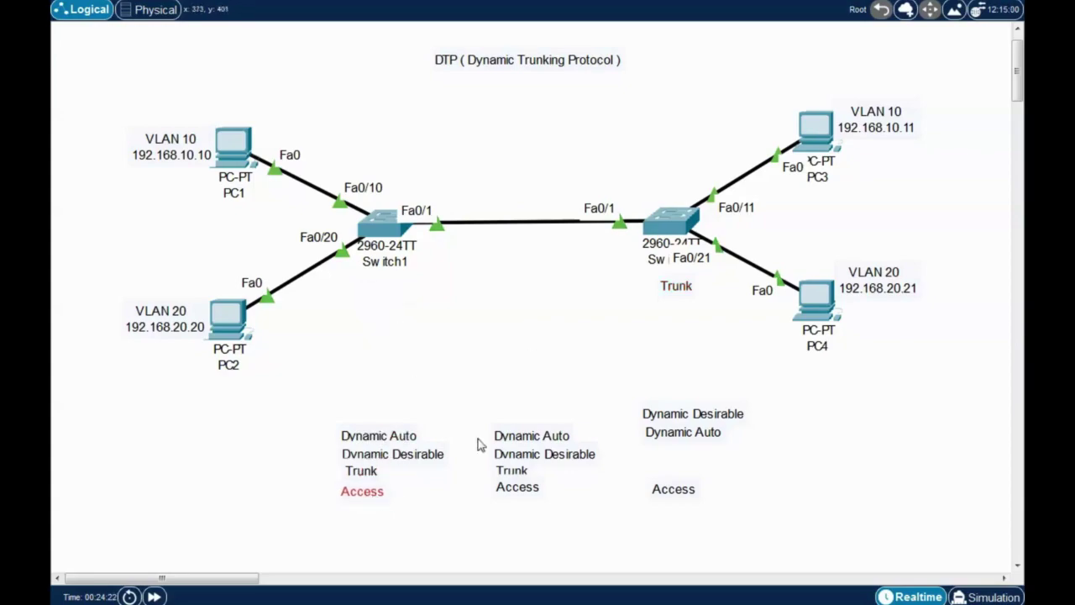
{"action": "left_click_drag", "start_coordinate": [684, 290], "coordinate": [673, 474]}
{"action": "mouse_move", "coordinate": [675, 439]}
{"action": "left_mouse_down"}
{"action": "mouse_move", "coordinate": [677, 452]}
{"action": "mouse_move", "coordinate": [679, 440]}
{"action": "left_mouse_up"}
{"action": "left_click", "coordinate": [636, 382]}
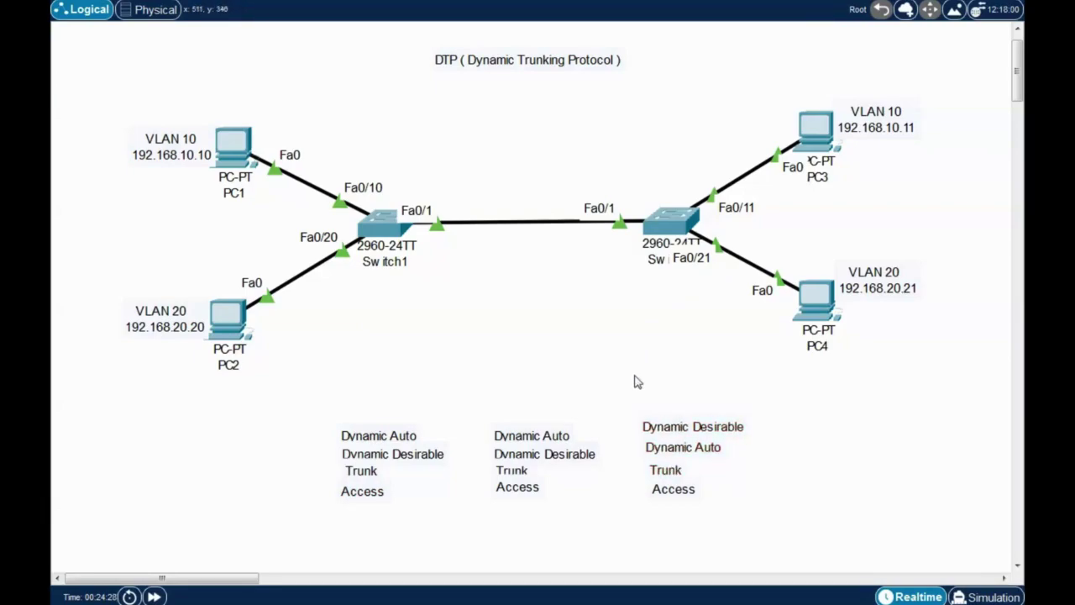